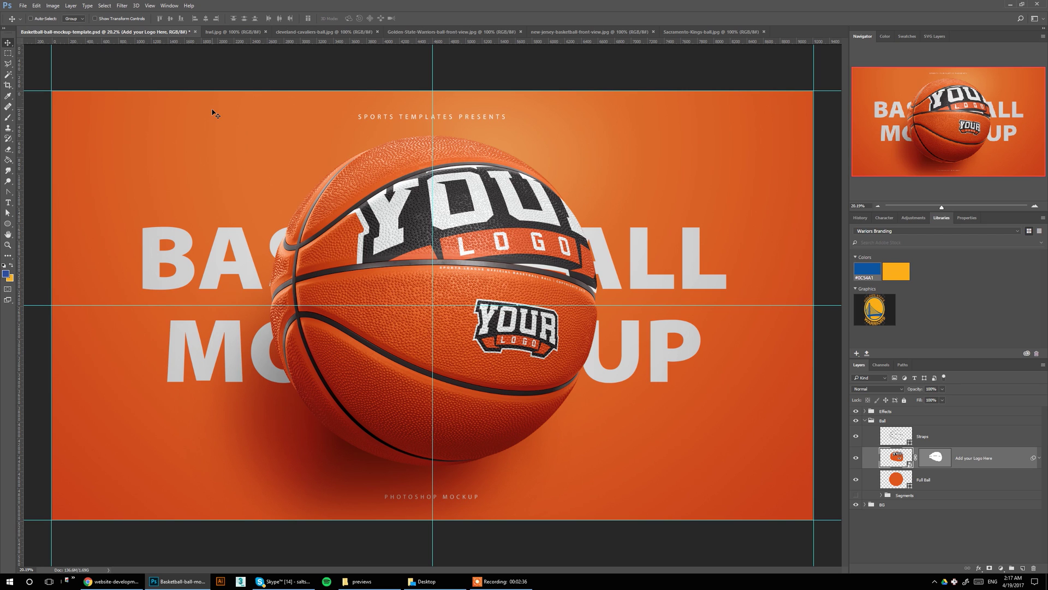
Check the Warriors reference ball, then open the 'Add your Logo Here' smart object
left_click(222, 33)
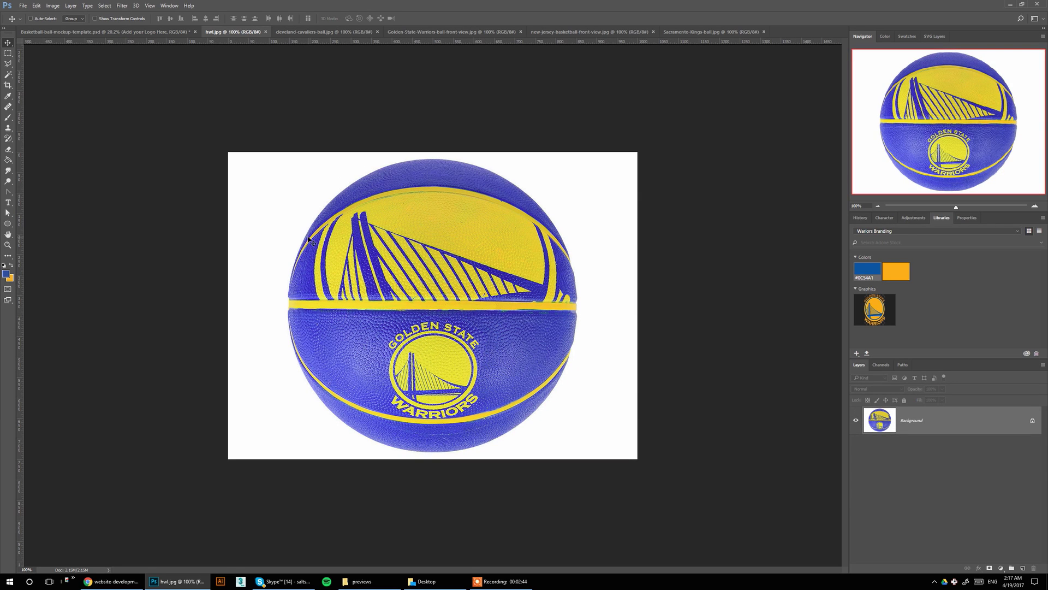
left_click(151, 31)
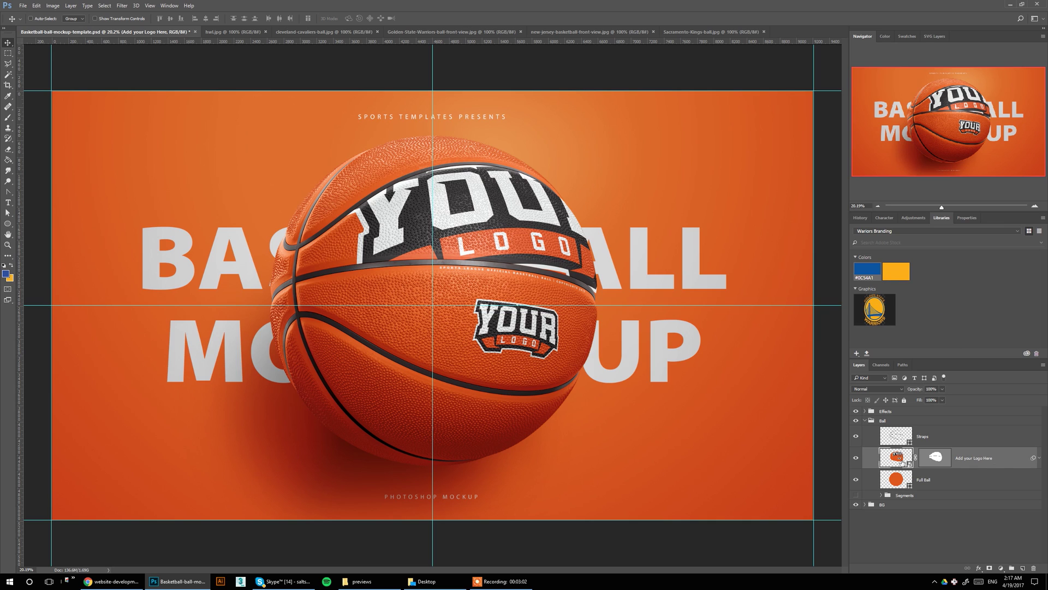
double_click(897, 458)
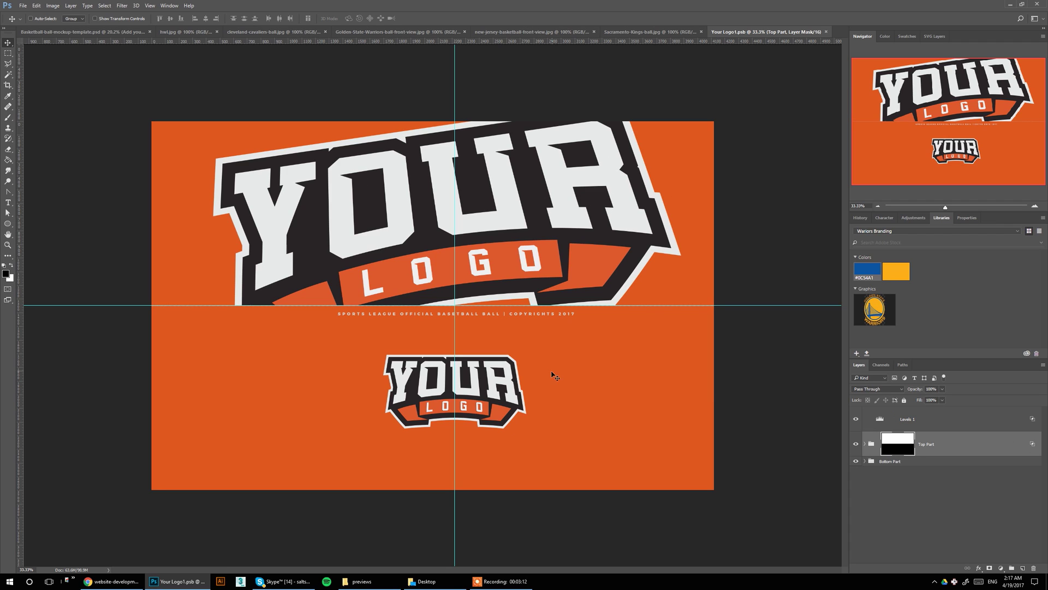
Fill the Bottom Part BG layer with Warriors blue and place the Warriors logo
left_click(891, 464)
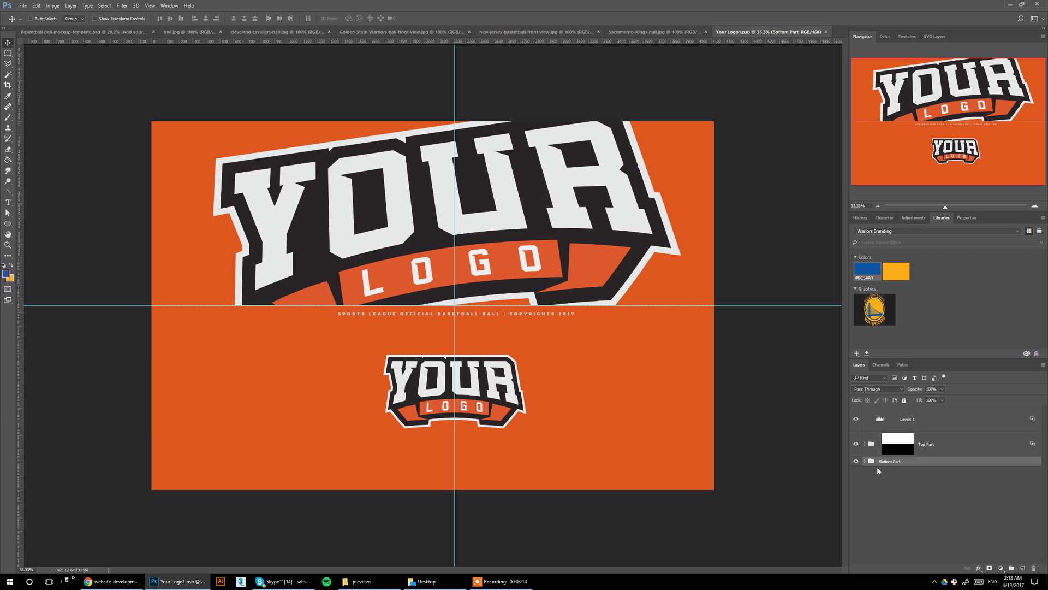
left_click(865, 461)
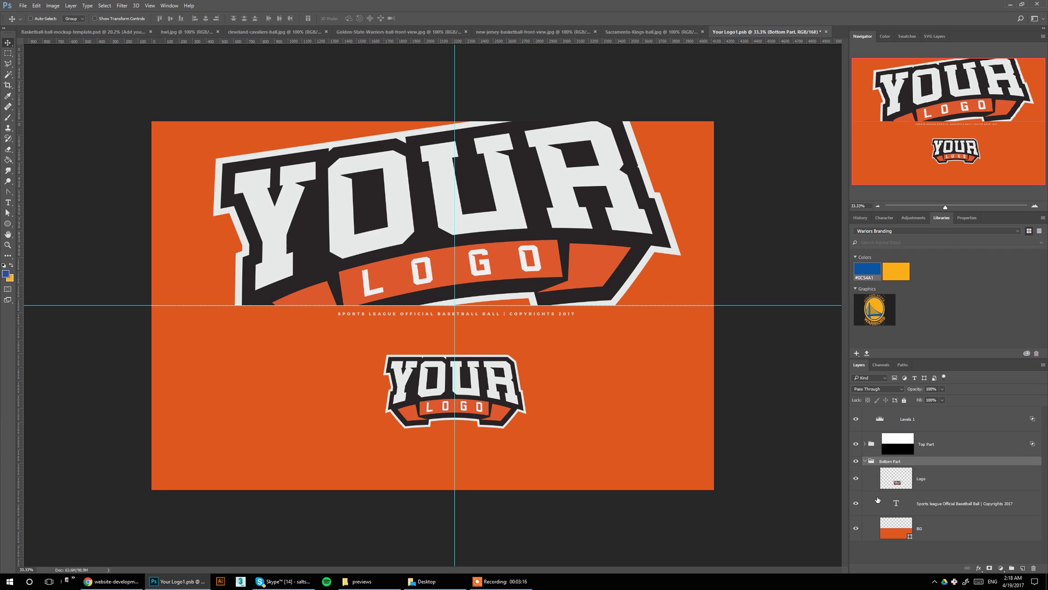
left_click(889, 529)
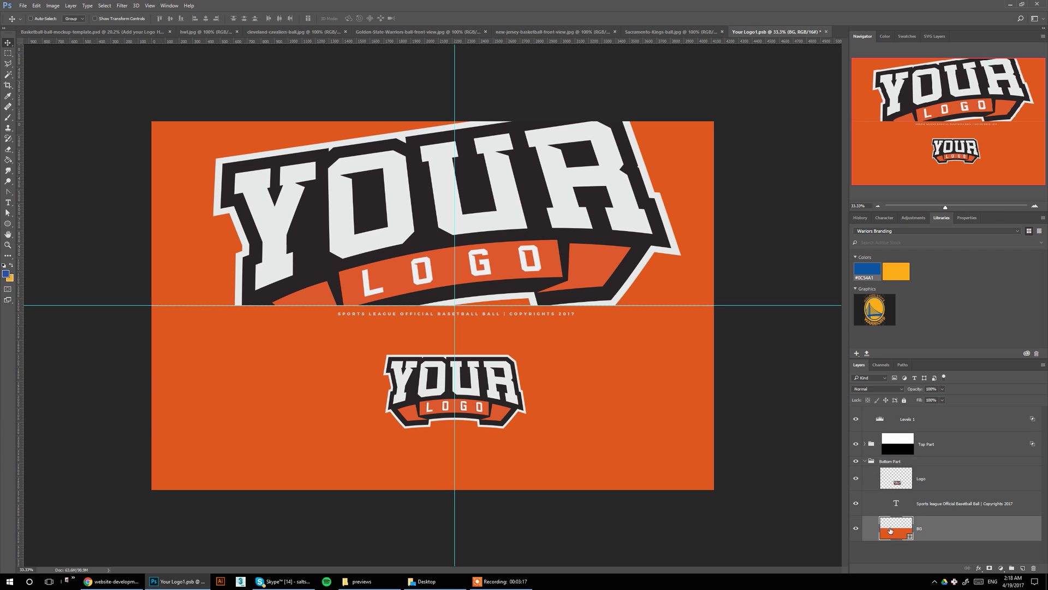
left_click(868, 270)
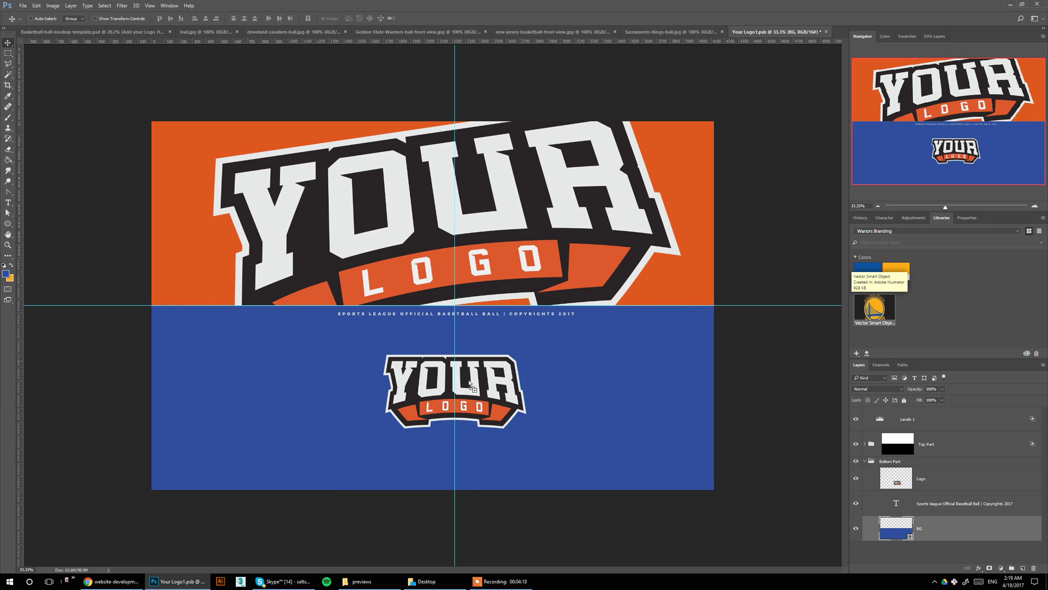
left_click_drag(875, 308, 455, 387)
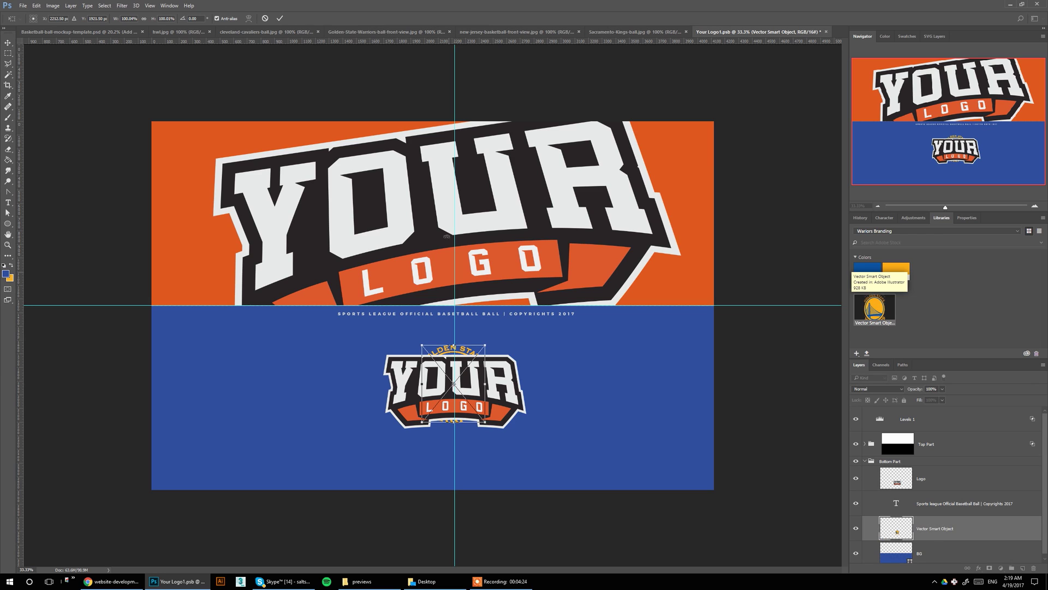
Enlarge the Warriors logo, hide the YOUR LOGO badge, and nudge the logo lower
key("alt+shift")
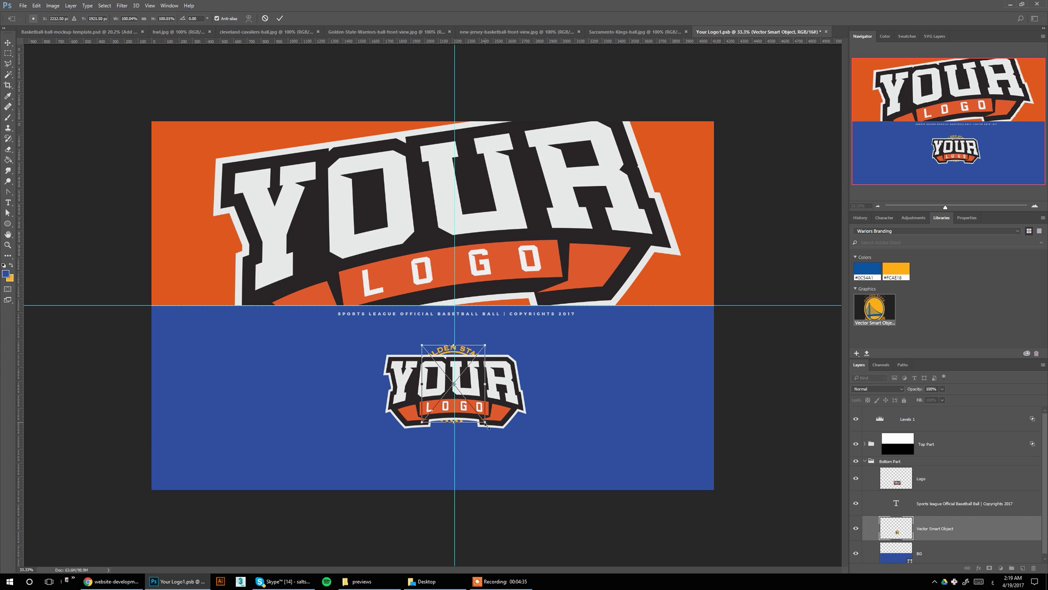
mouse_move(486, 424)
left_mouse_down()
mouse_move(496, 437)
mouse_move(490, 425)
left_mouse_up()
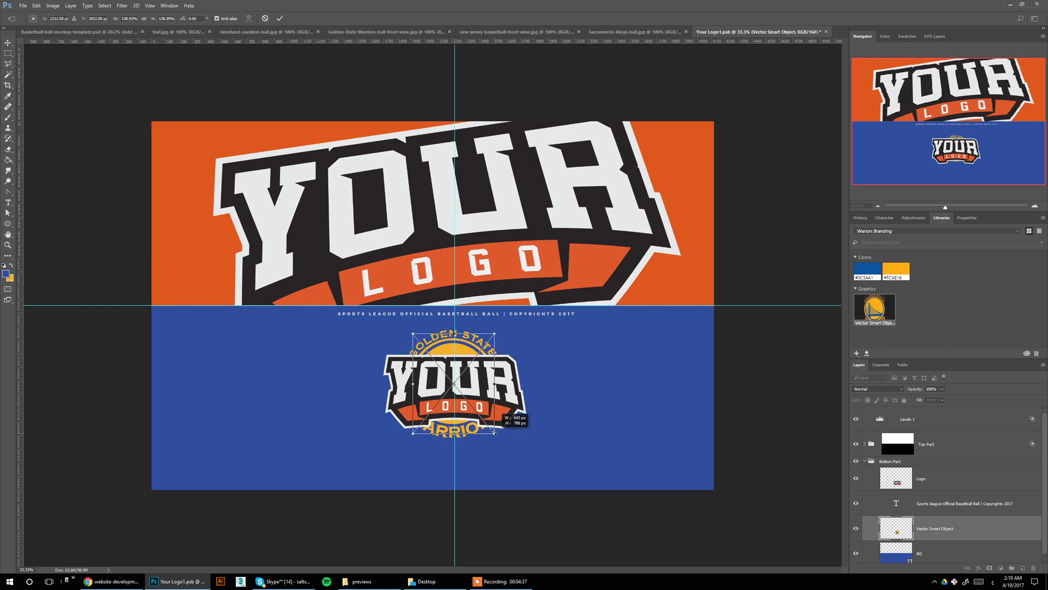
left_click_drag(491, 425, 490, 427)
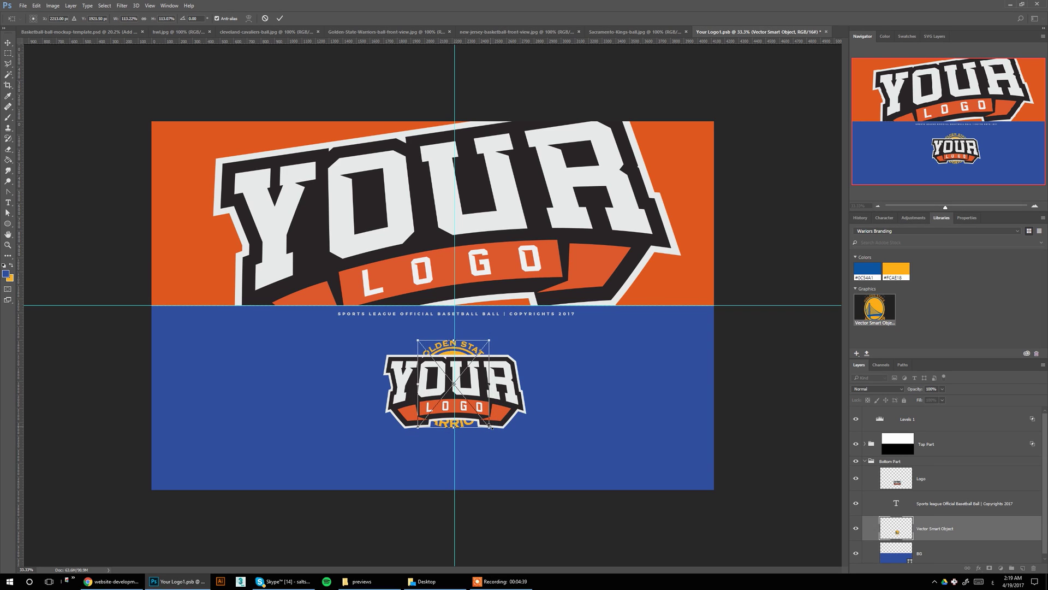
key("Return")
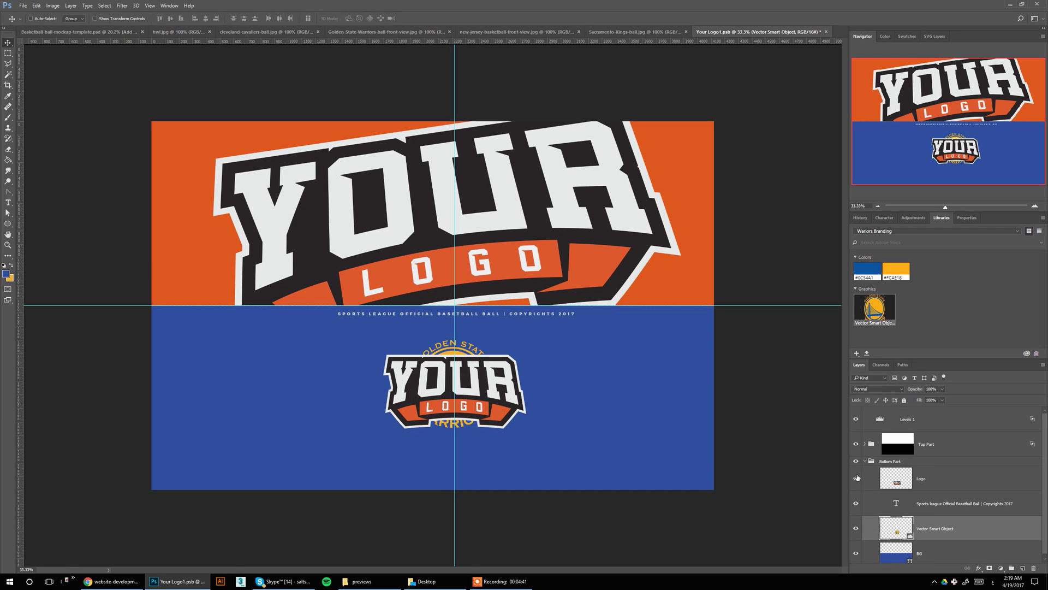
left_click(856, 478)
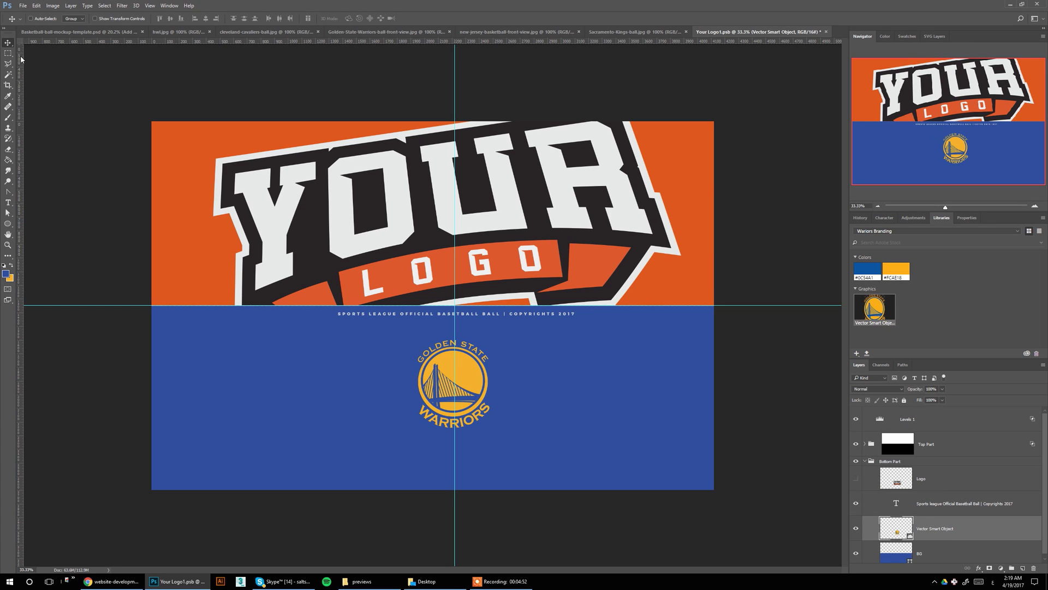
left_click_drag(409, 415, 404, 423)
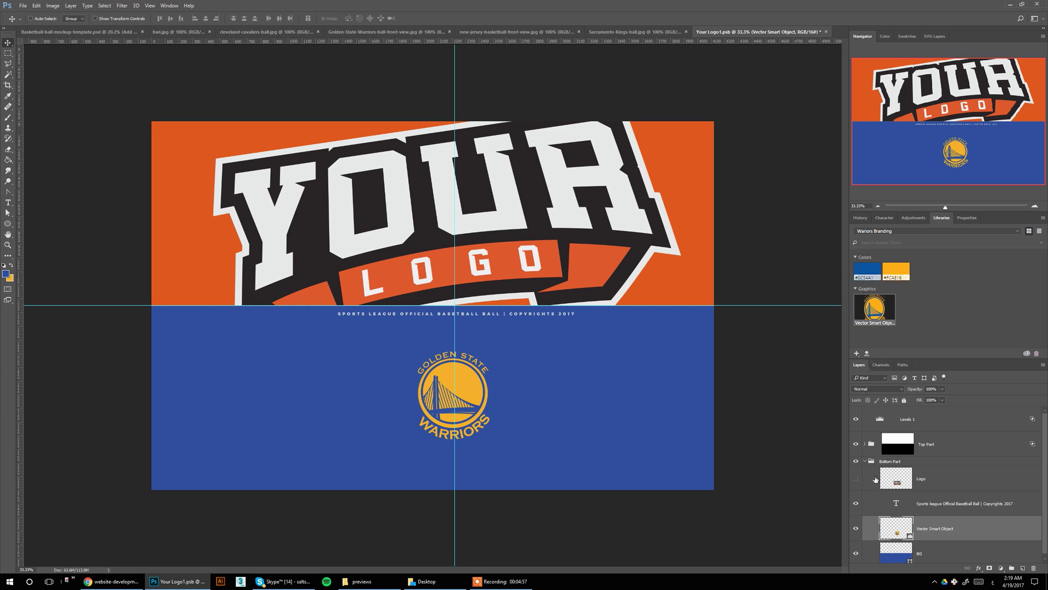
Collapse Bottom Part, expand Top Part, and hide its YOUR LOGO artwork
left_click(866, 462)
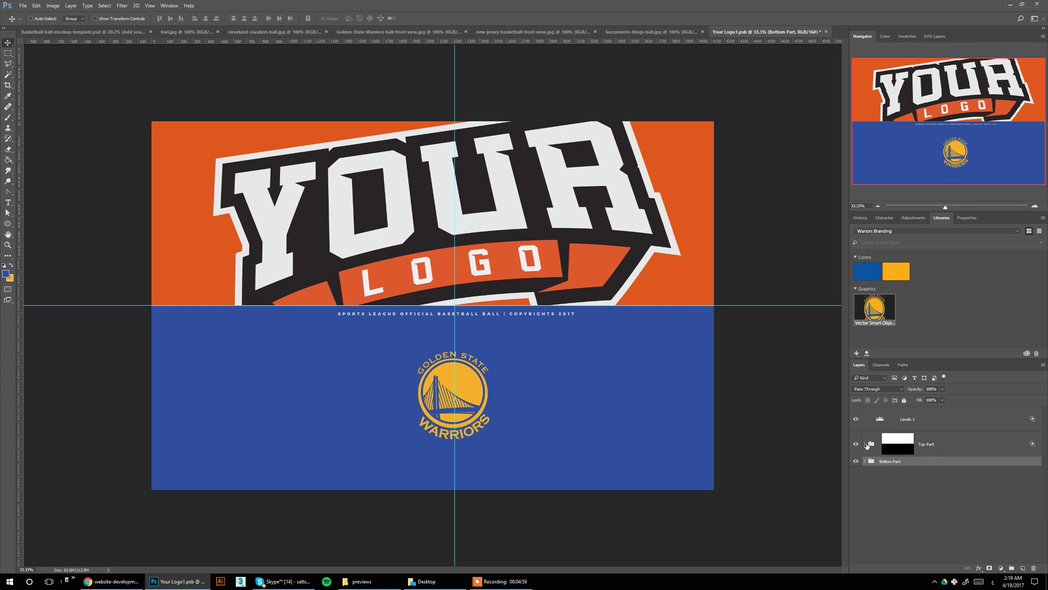
left_click(866, 444)
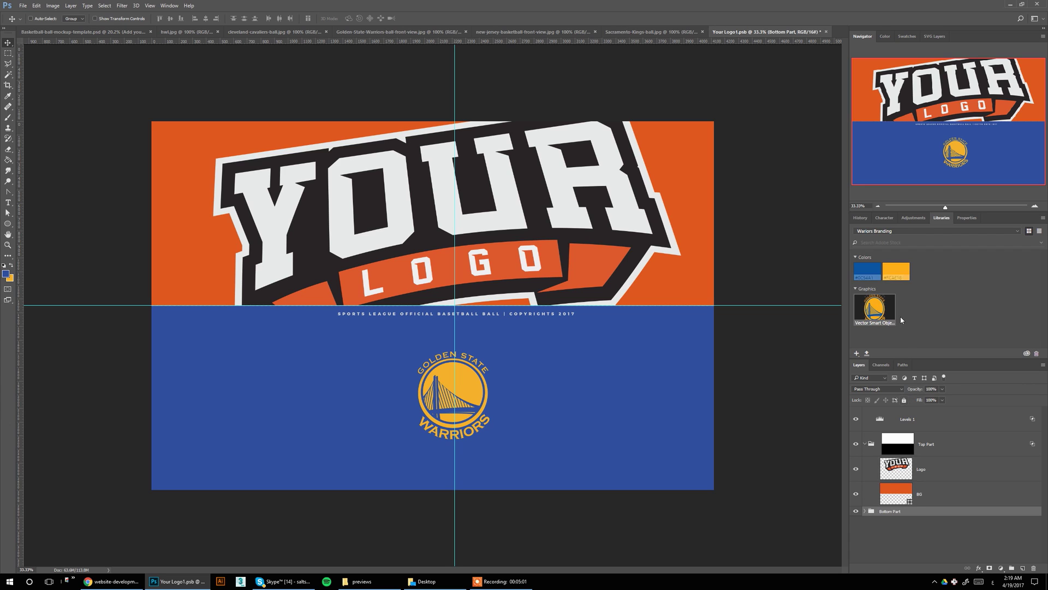
left_click(856, 469)
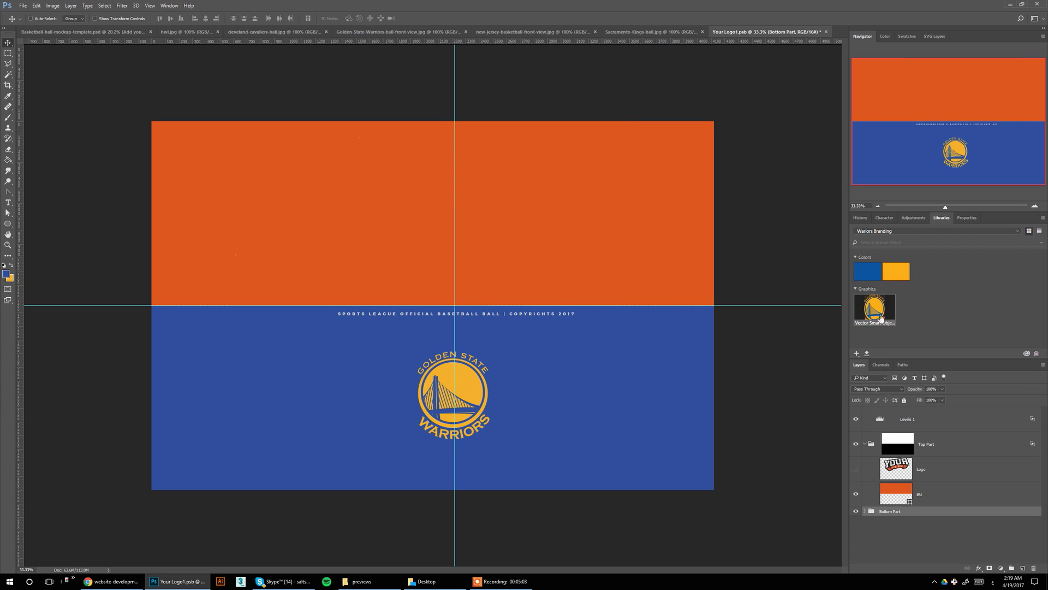
key("alt+]")
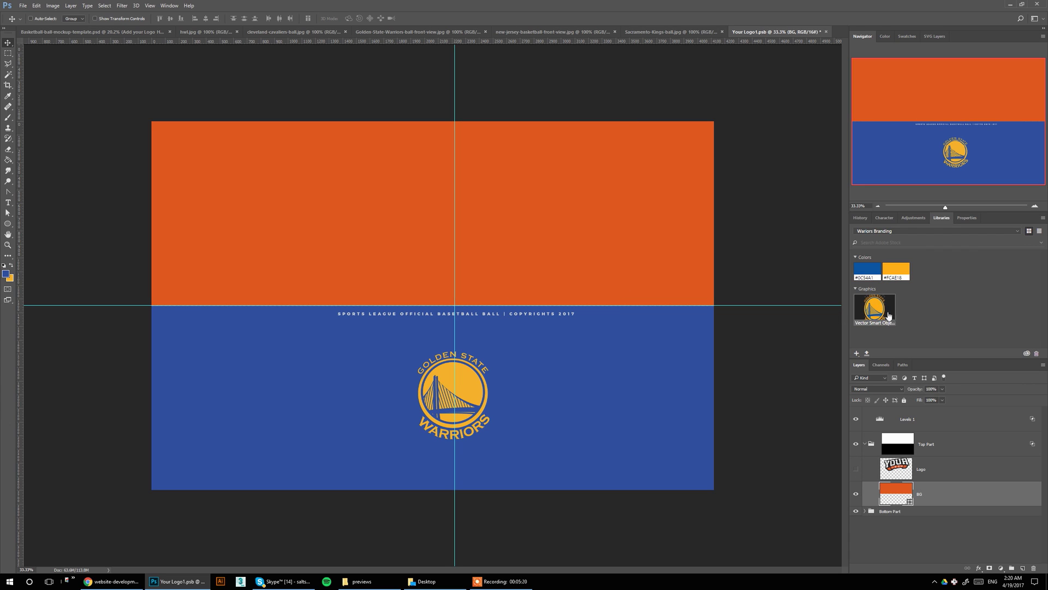
Place the Warriors bridge graphic in the top half, scaled up and slightly tilted
left_click_drag(888, 316, 415, 210)
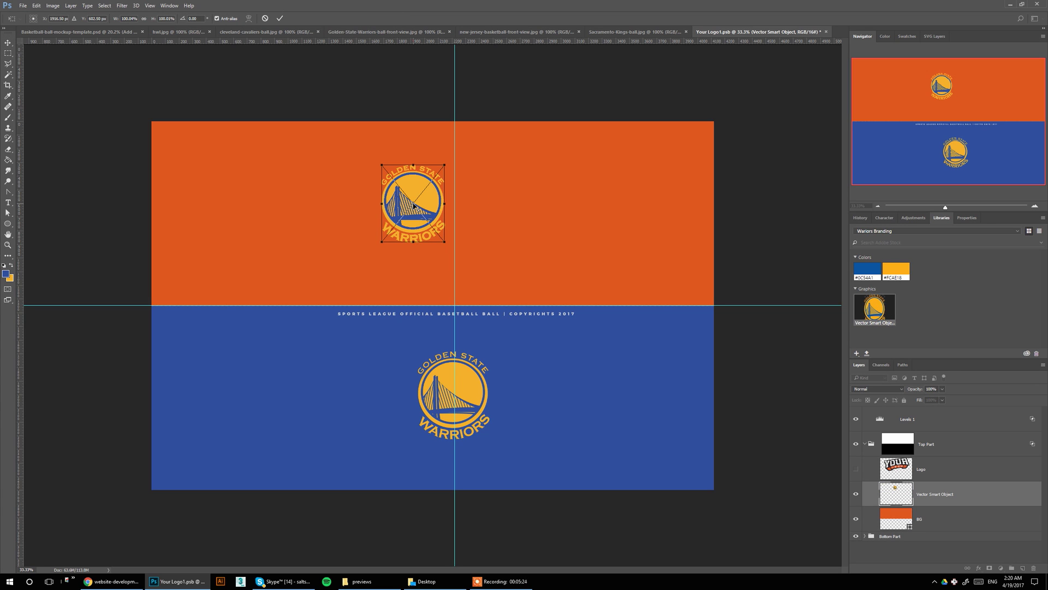
left_click_drag(537, 320, 649, 406)
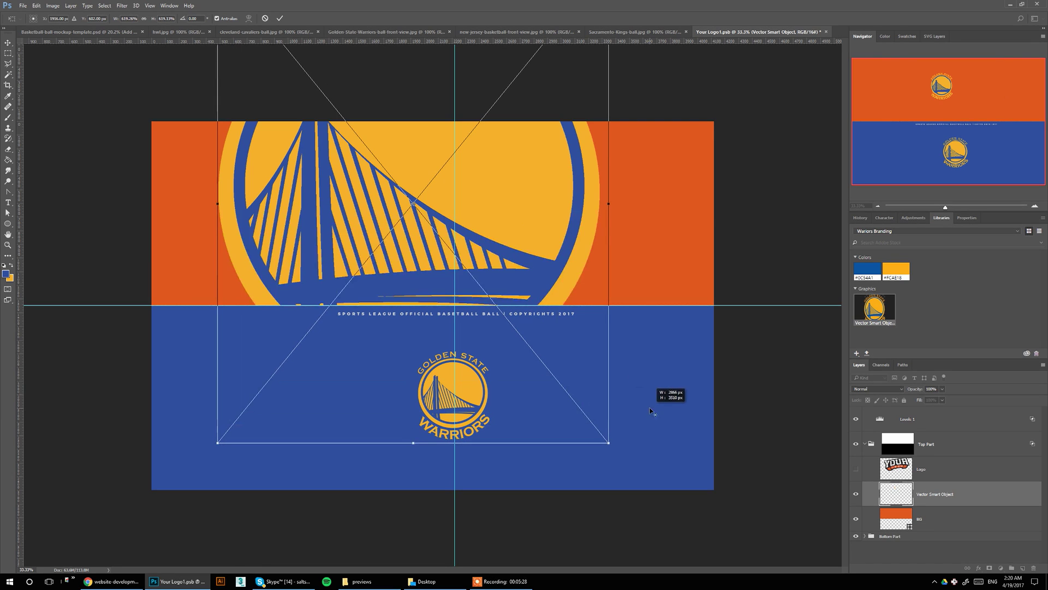
left_click_drag(670, 464, 680, 396)
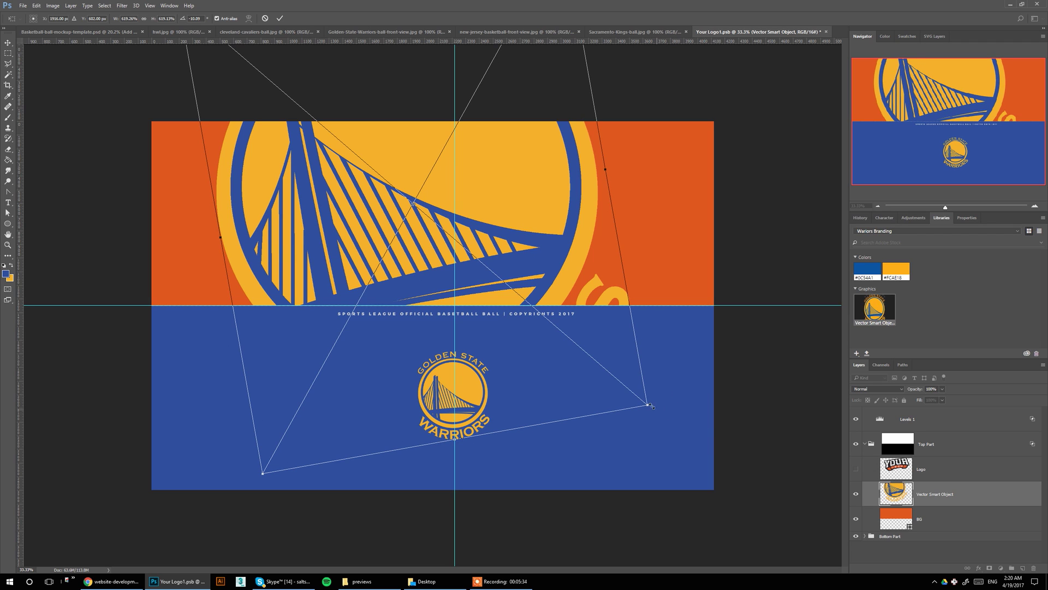
key("Return")
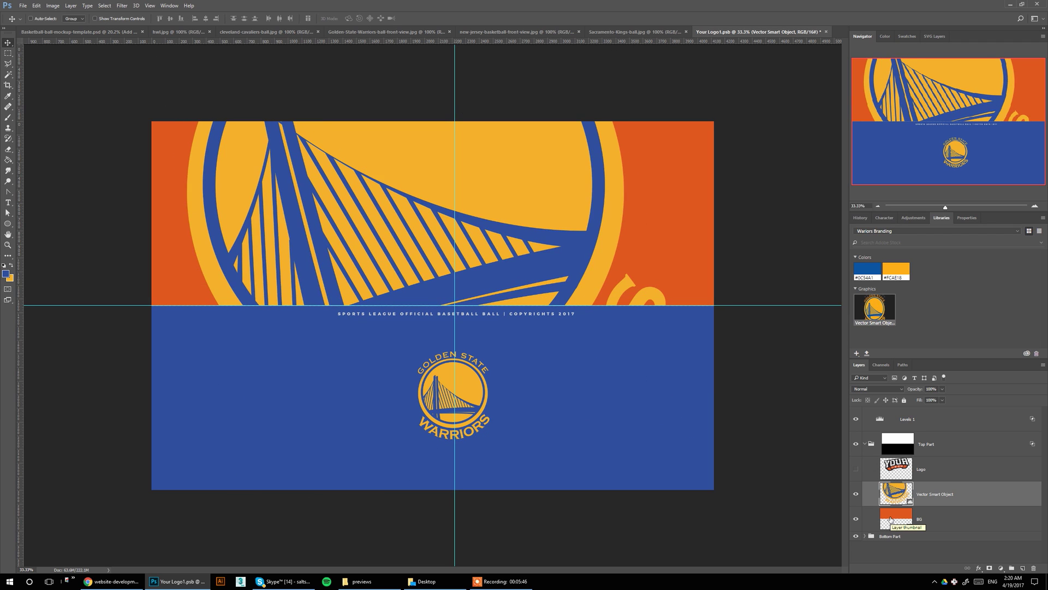
Fill the top BG layer with Warriors blue and save the logo document
left_click(891, 519)
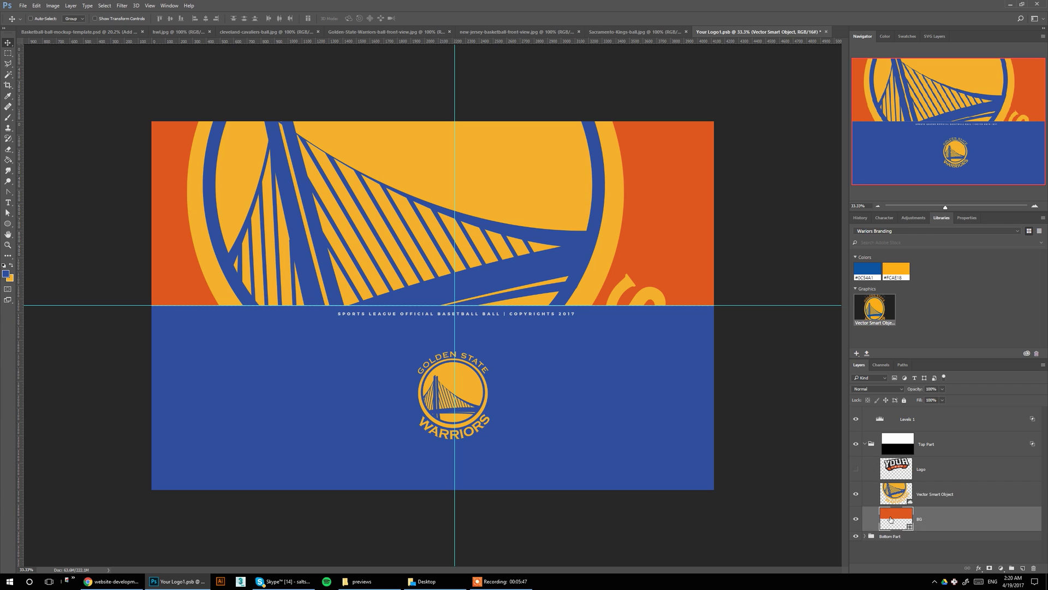
left_click(868, 268)
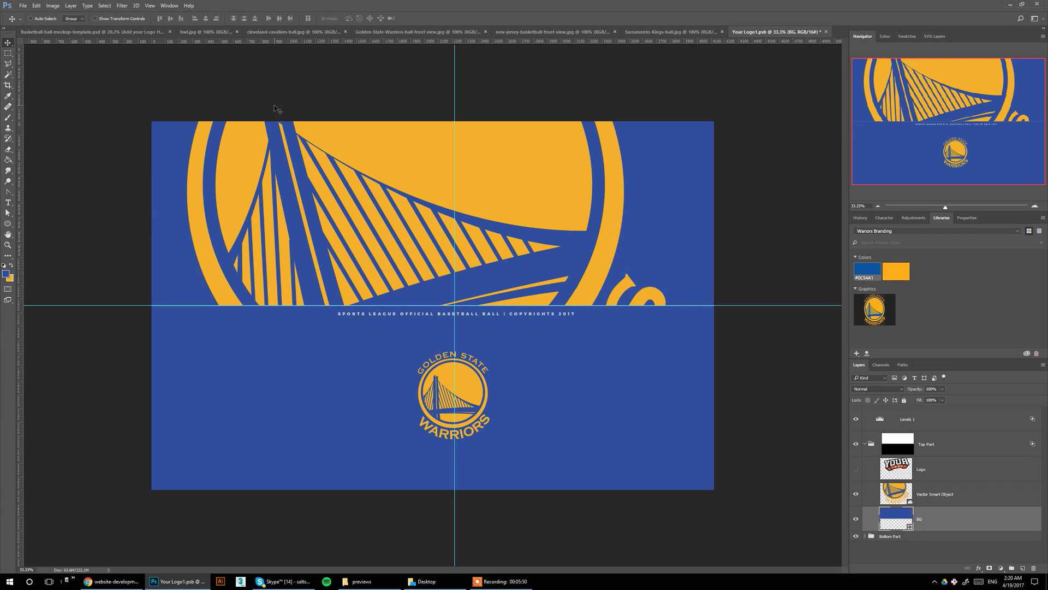
key("ctrl+s")
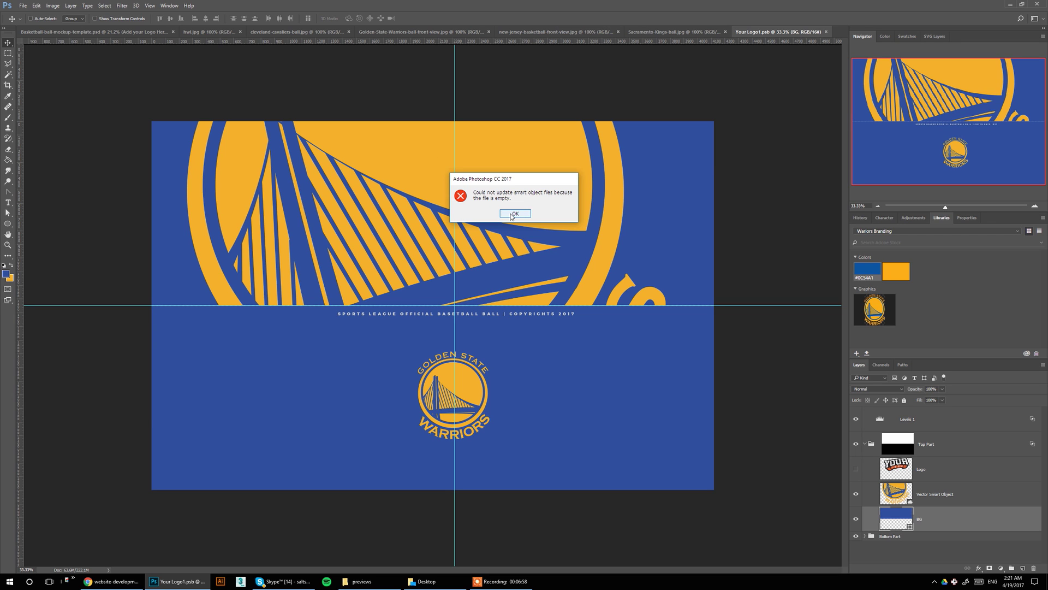
Dismiss the 'file is empty' error and switch back to the basketball mockup document
left_click(512, 214)
left_click(78, 33)
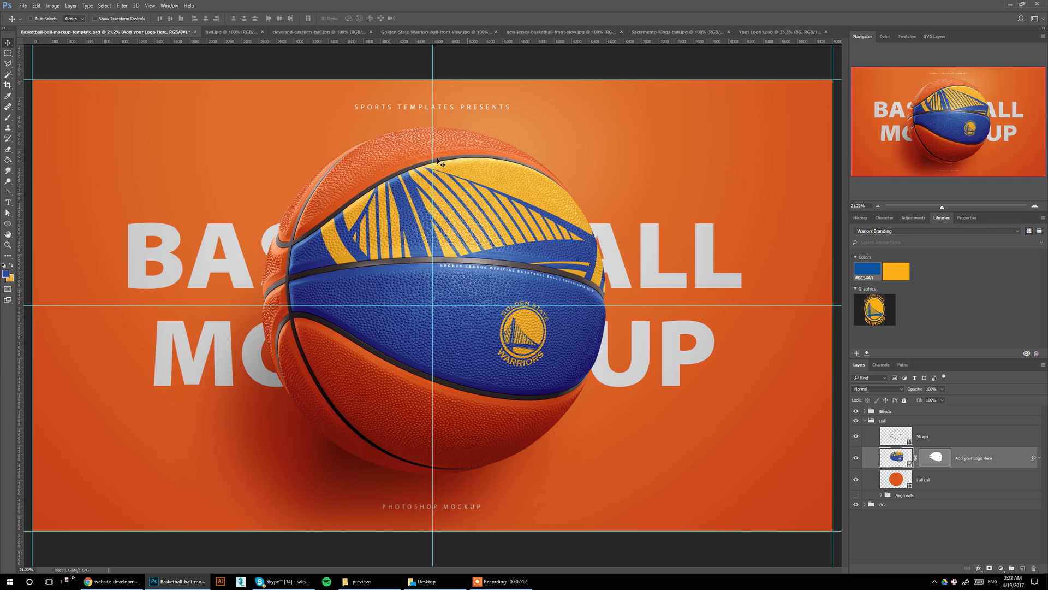
left_click(149, 7)
View the ball at 100%, pan to the logo, and open its Displace filter settings
left_click(152, 97)
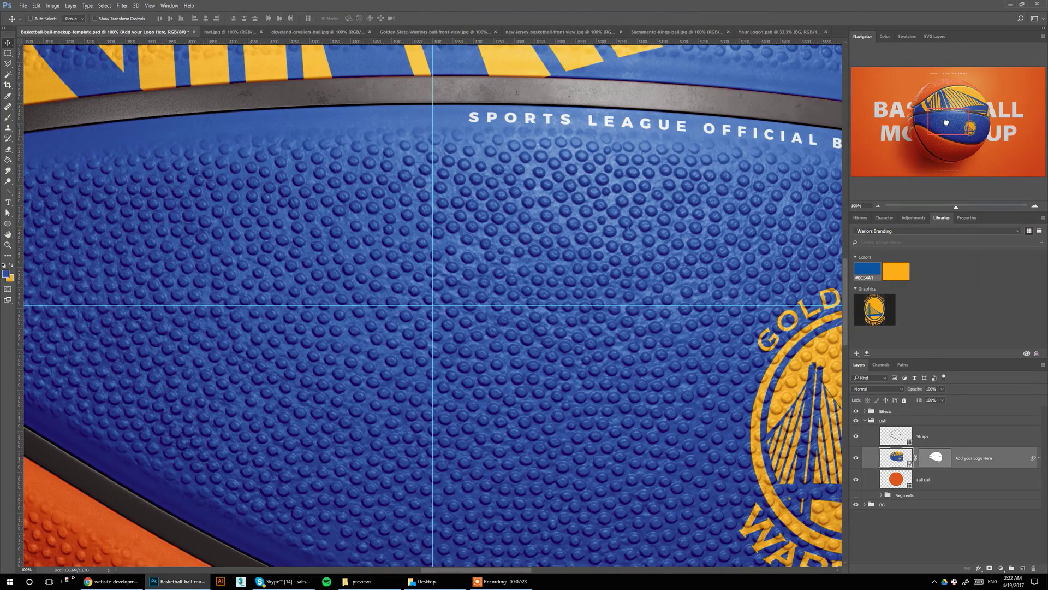
left_click_drag(946, 123, 959, 125)
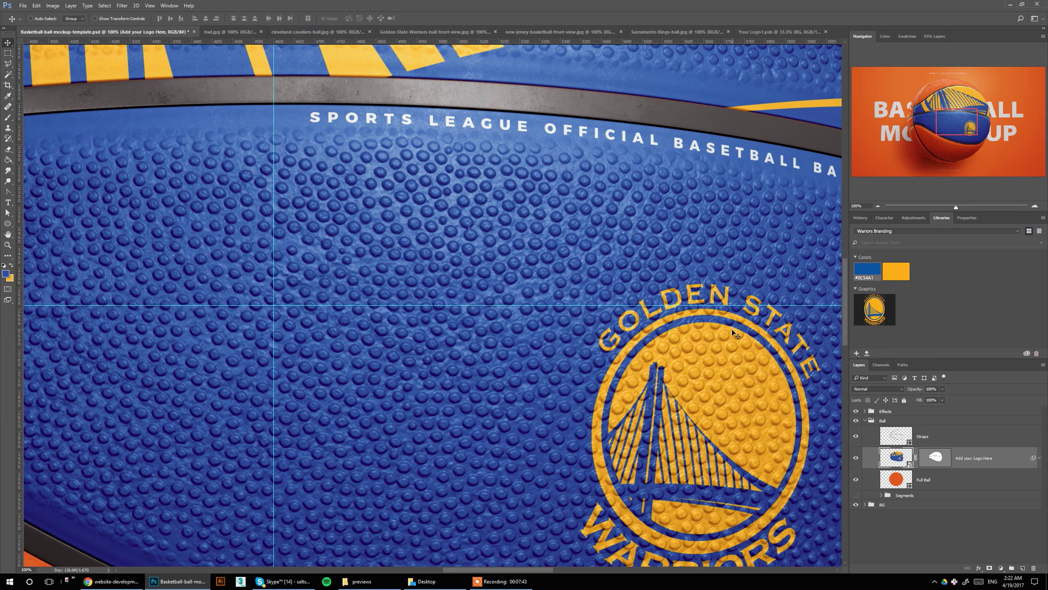
left_click(1040, 459)
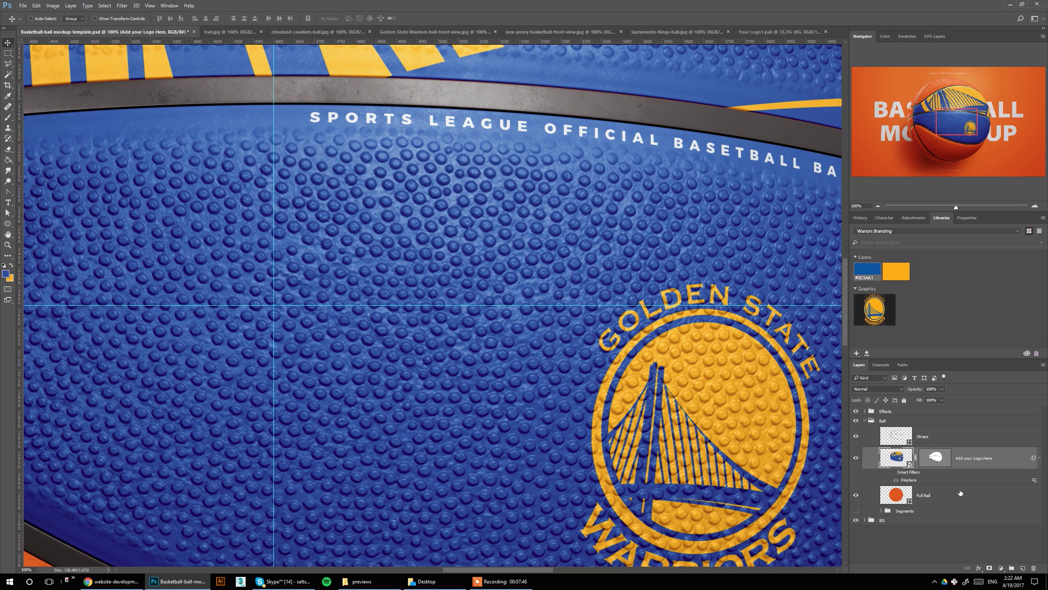
double_click(908, 482)
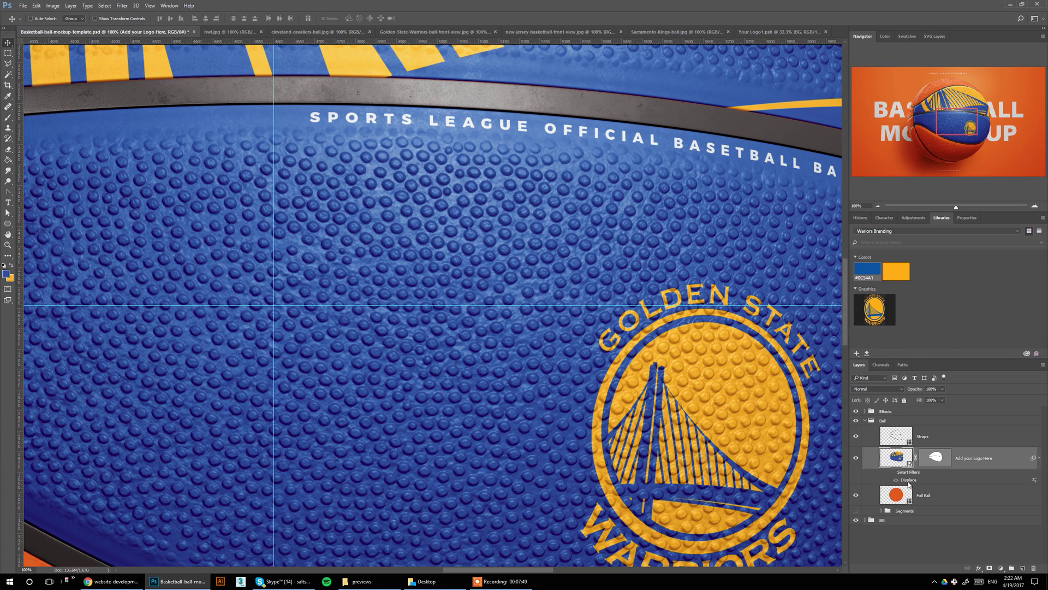
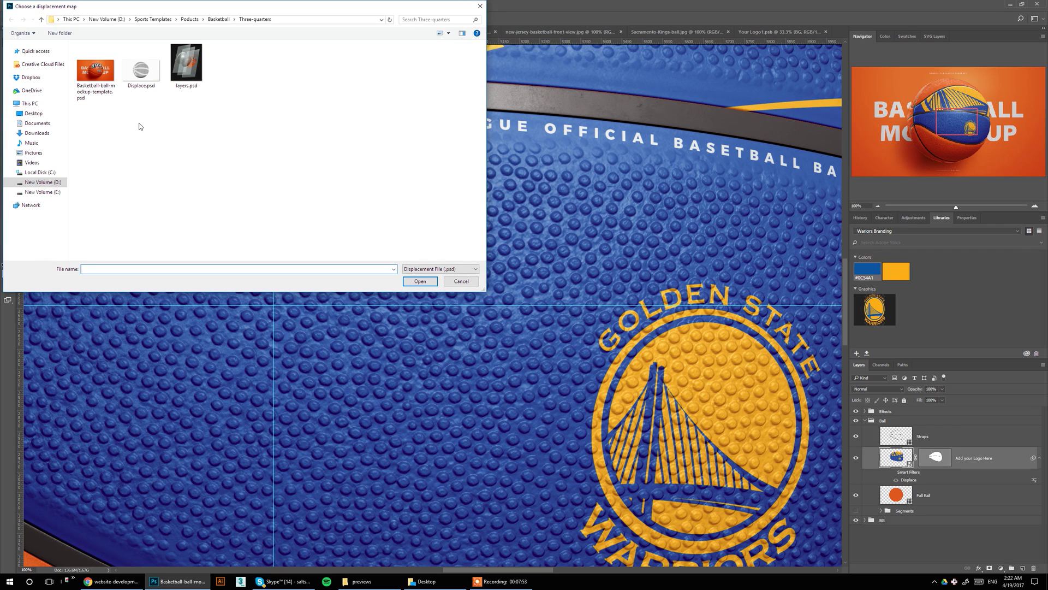
mouse_move(140, 72)
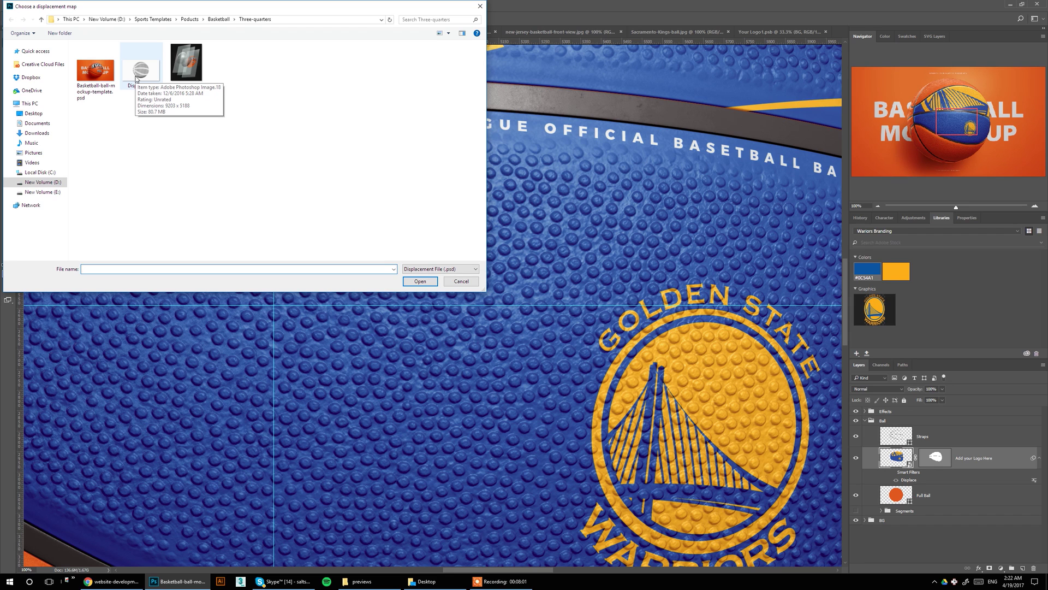
Warp the logo with Displace.psd, then inspect the lower ball and logo via the Navigator
double_click(136, 77)
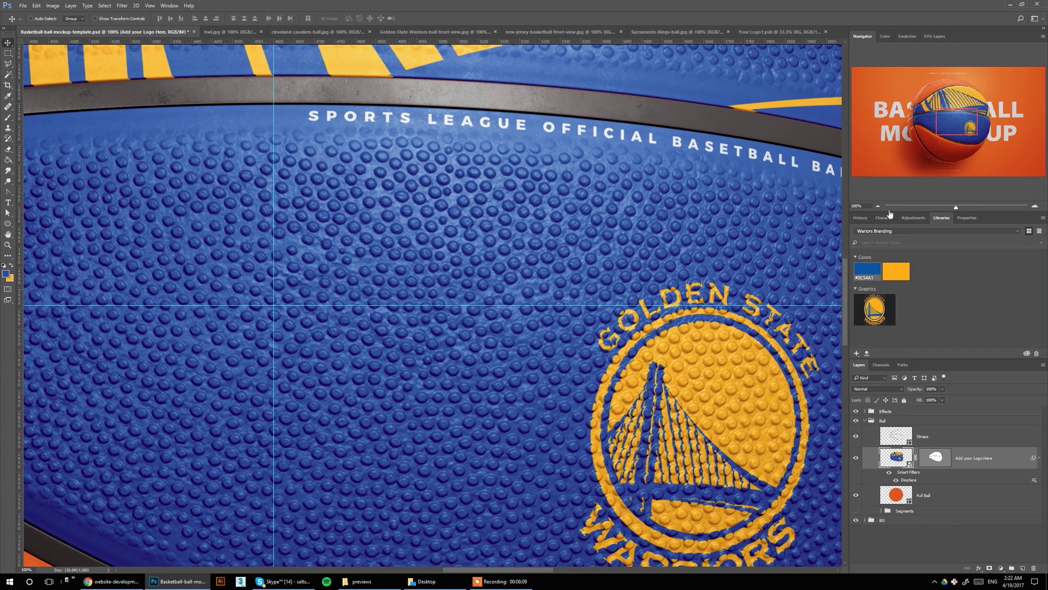
scroll(208, 331, "up", 5)
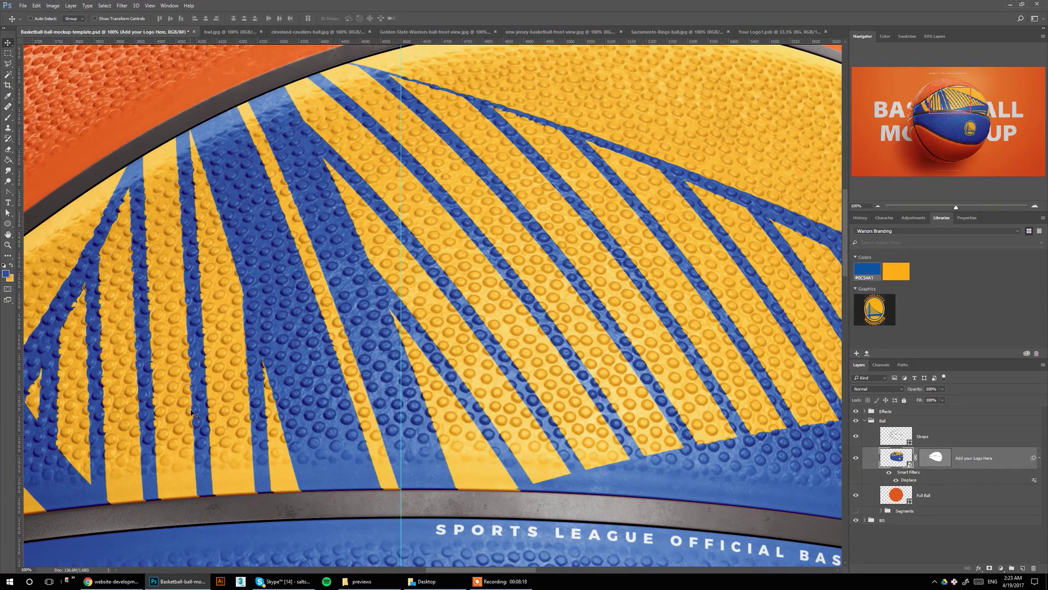
left_click_drag(956, 124, 966, 133)
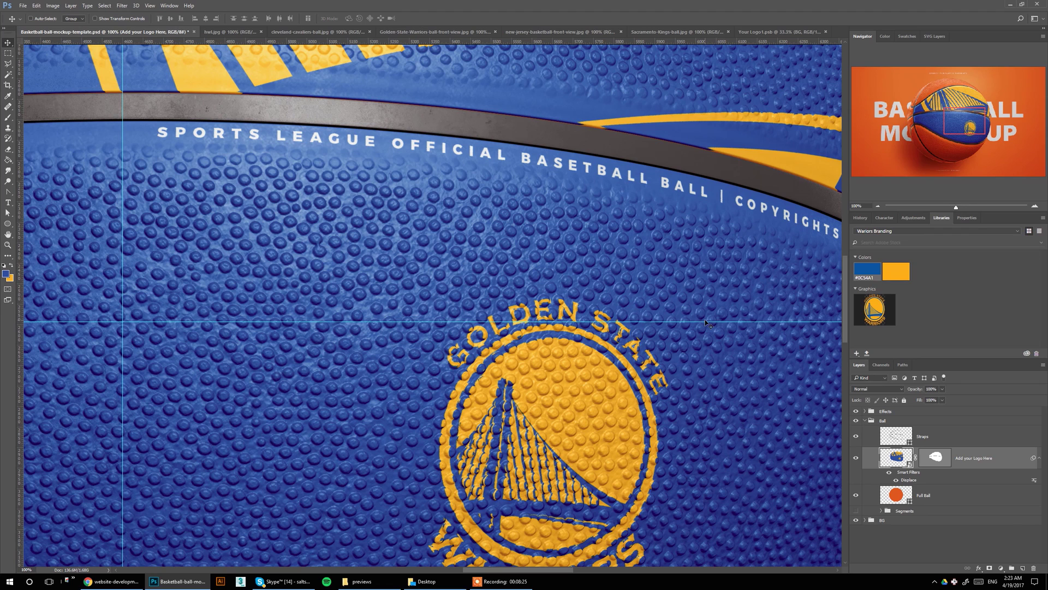
double_click(909, 481)
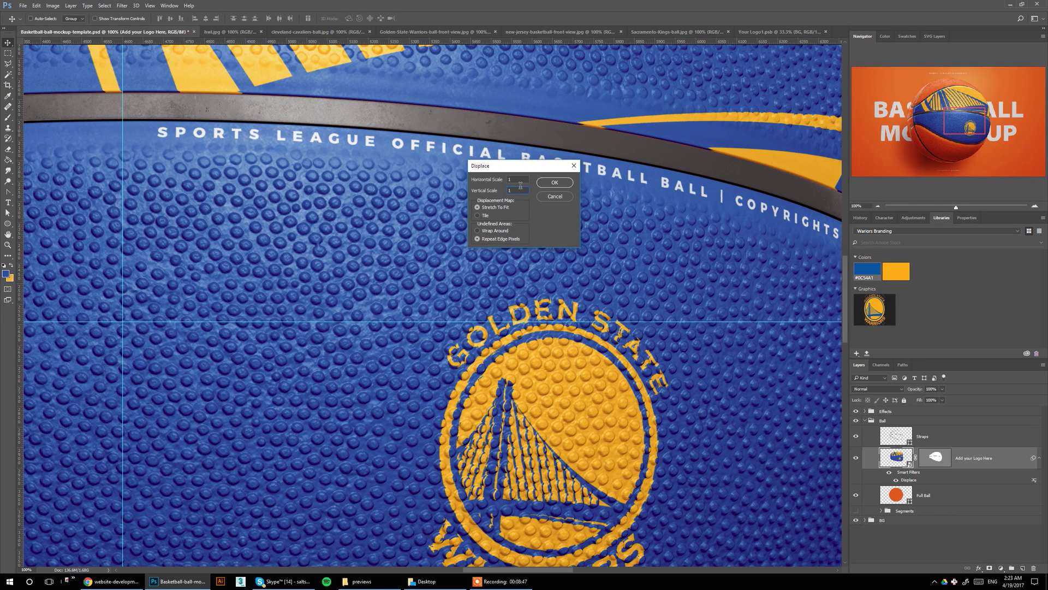
Accept the Displace scale, reapply Displace.psd as the map, and zoom out to the whole ball
left_click(554, 182)
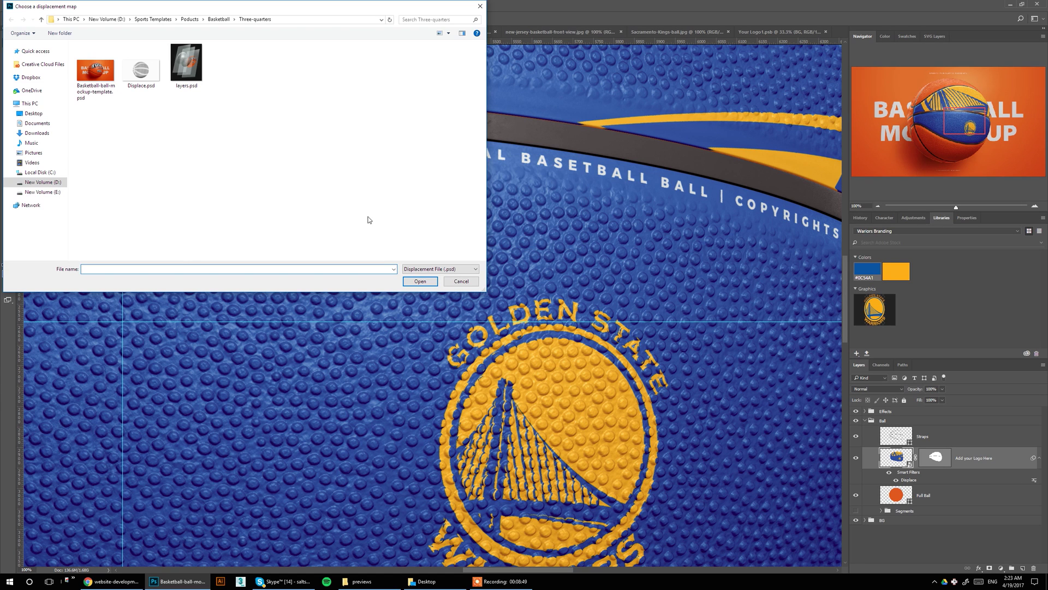
double_click(144, 79)
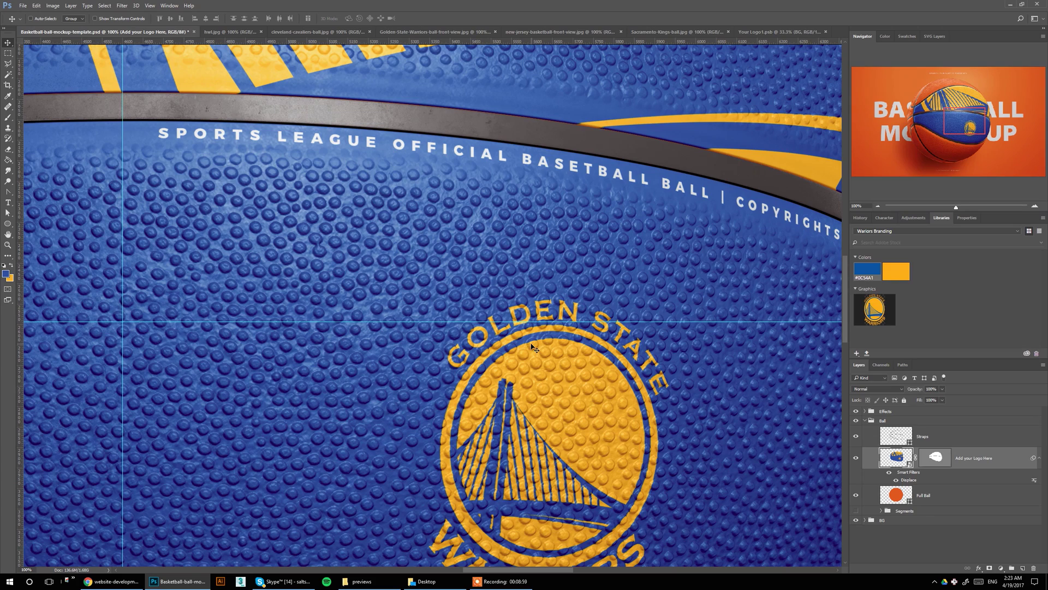
left_click_drag(956, 206, 942, 208)
left_click(933, 497)
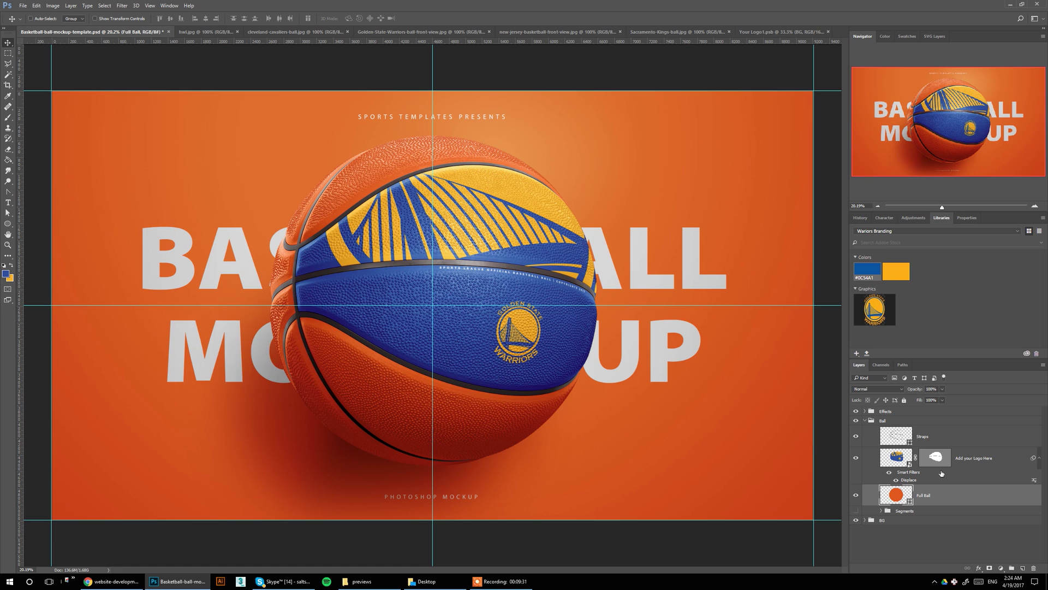
Fill Full Ball blue and Straps team yellow, then hide Full Ball and show the Segments group
key("shift+alt+BackSpace")
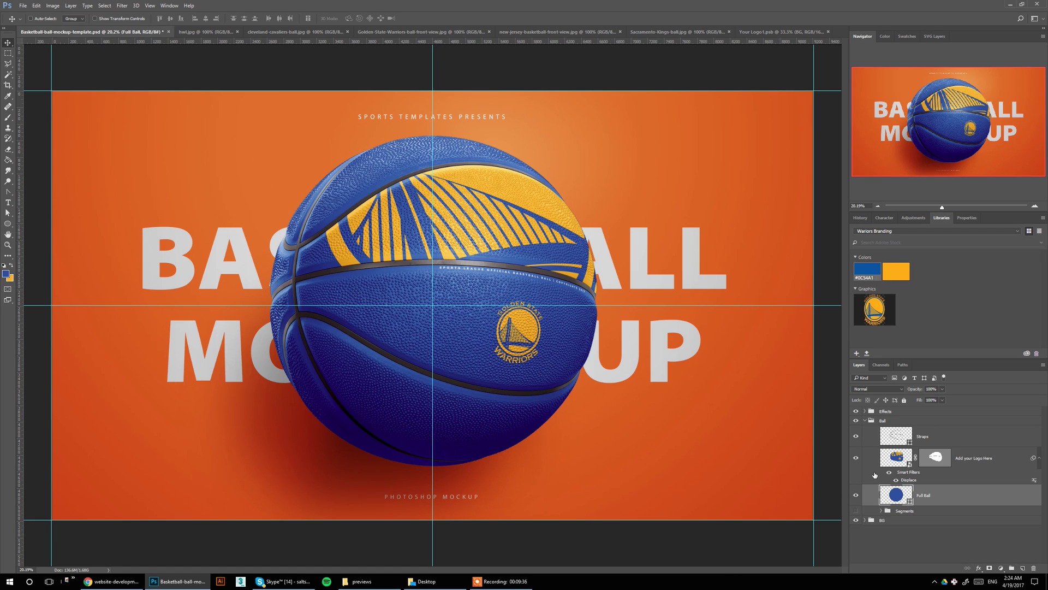
left_click(896, 437)
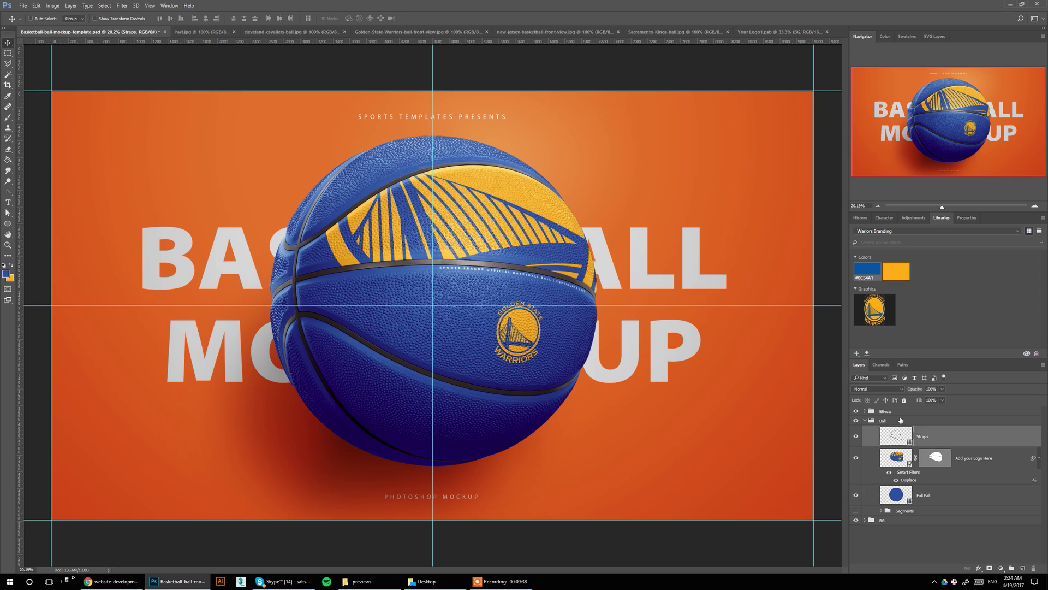
left_click(889, 276)
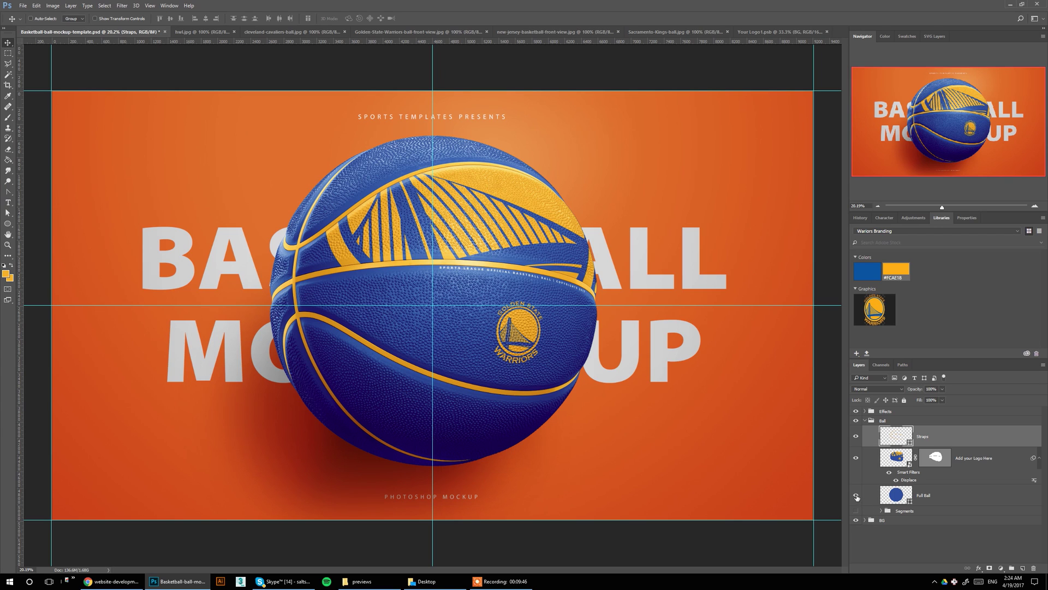
left_click(855, 497)
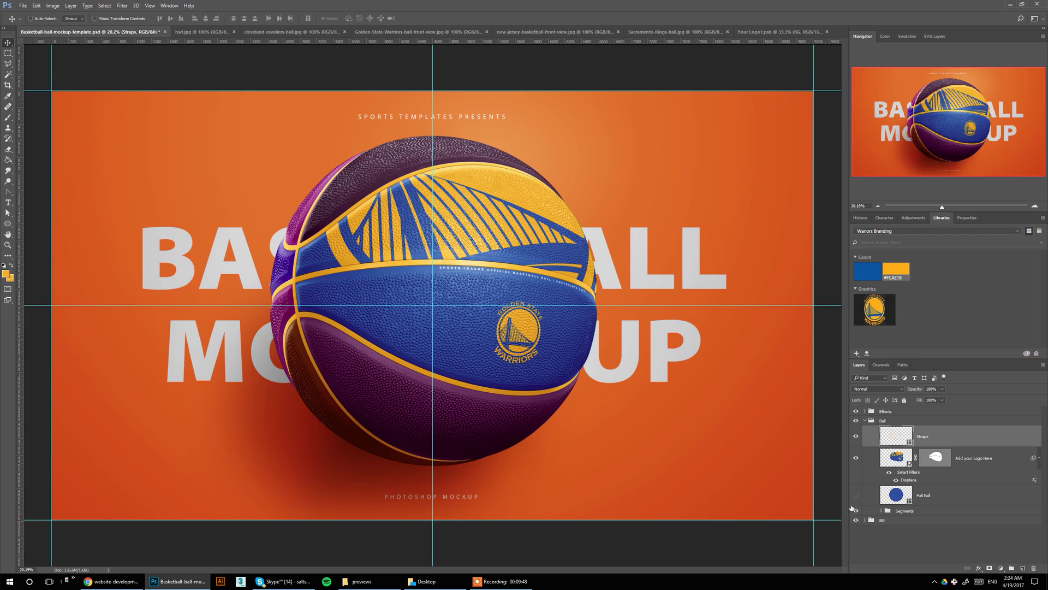
left_click(881, 510)
scroll(934, 460, "down", 2)
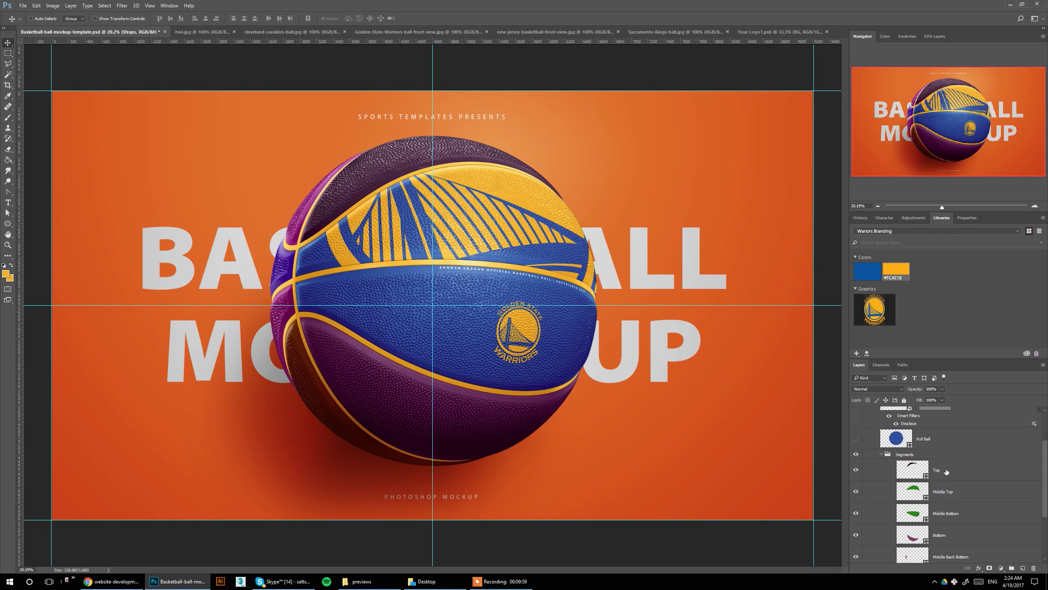
scroll(961, 475, "down", 1)
scroll(962, 475, "down", 1)
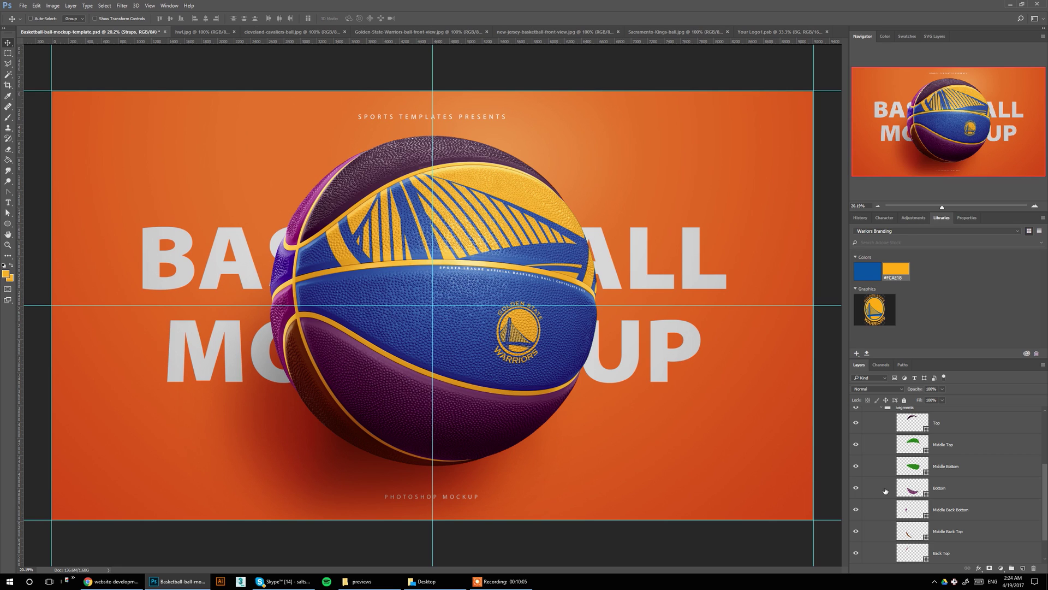
Make the Bottom segment yellow, then hide Segments and show the solid Full Ball again
left_click(952, 487)
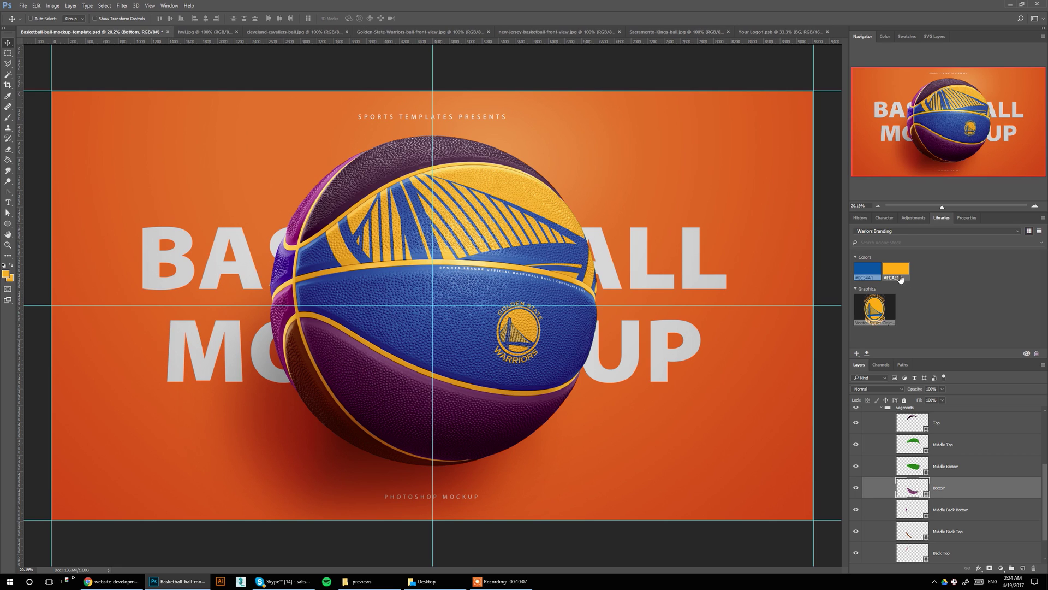
left_click(897, 275)
scroll(891, 470, "up", 2)
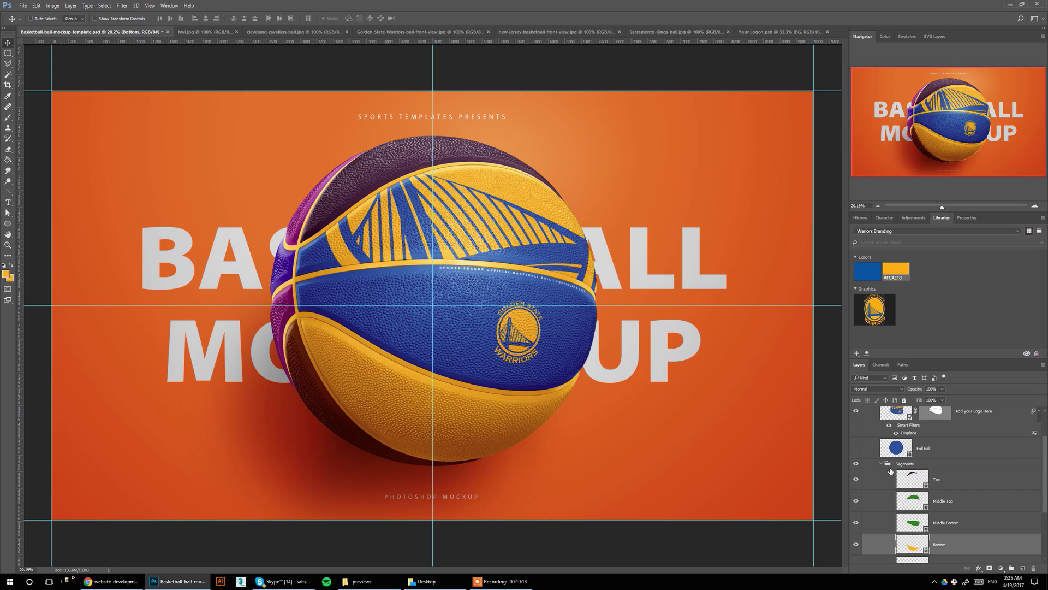
left_click(886, 465)
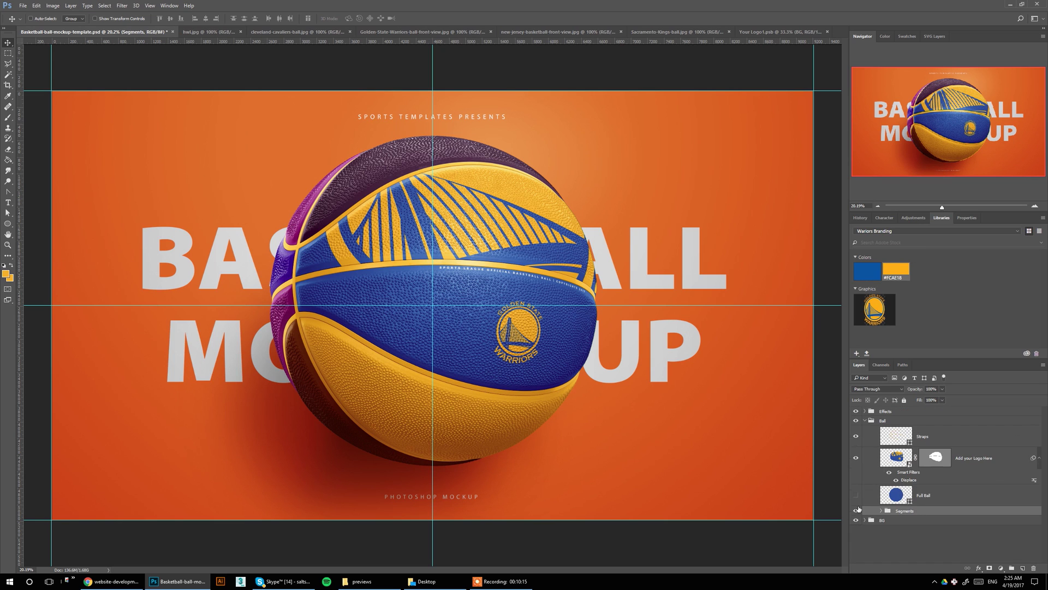
left_click(855, 511)
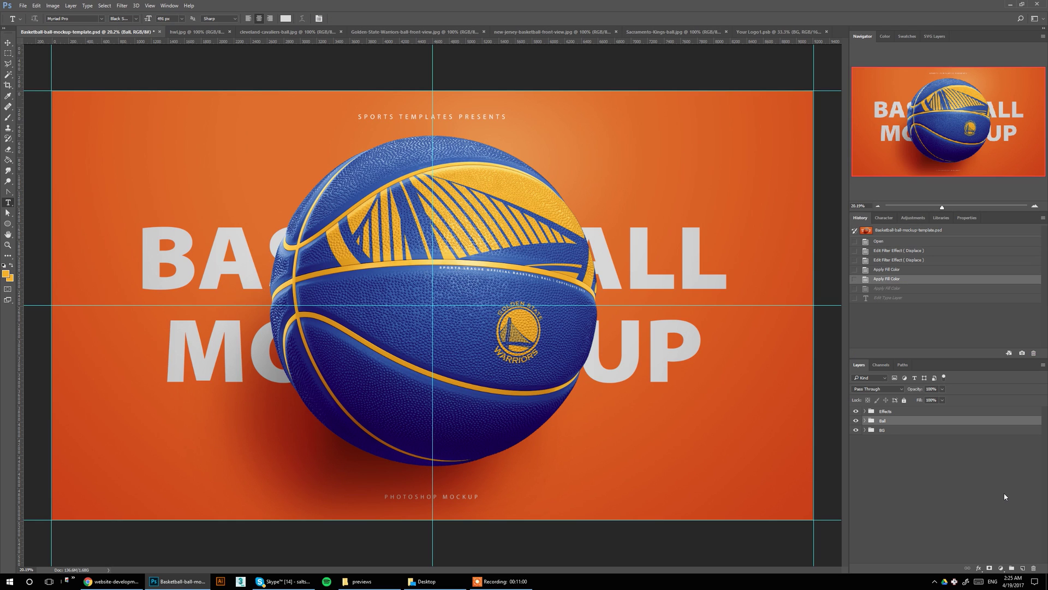
Fill the CHange BG Color layer in the BG group with the Warriors Branding blue
left_click(865, 429)
left_click(881, 491)
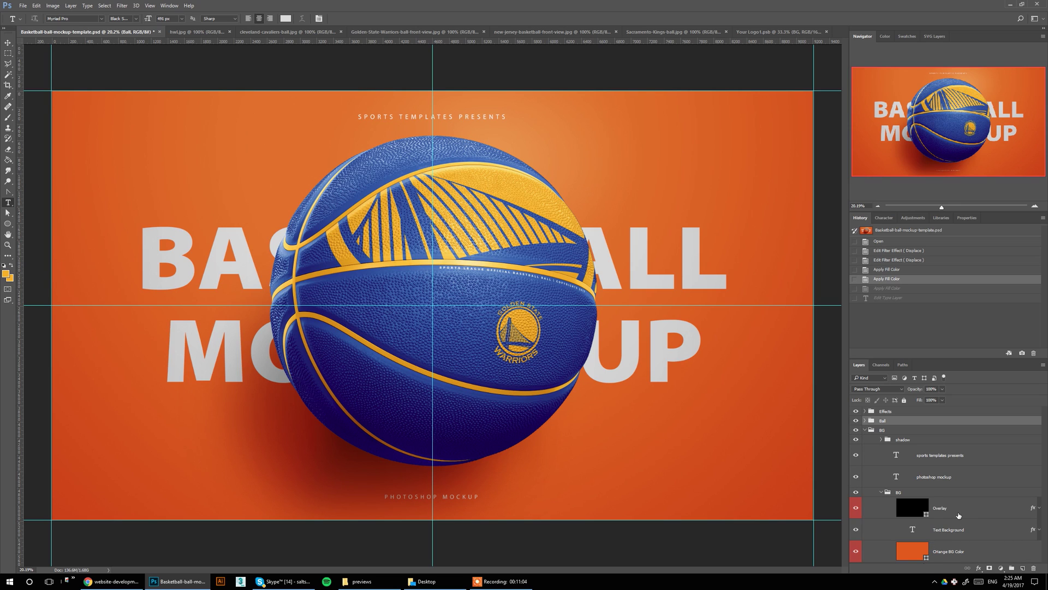
left_click(957, 508)
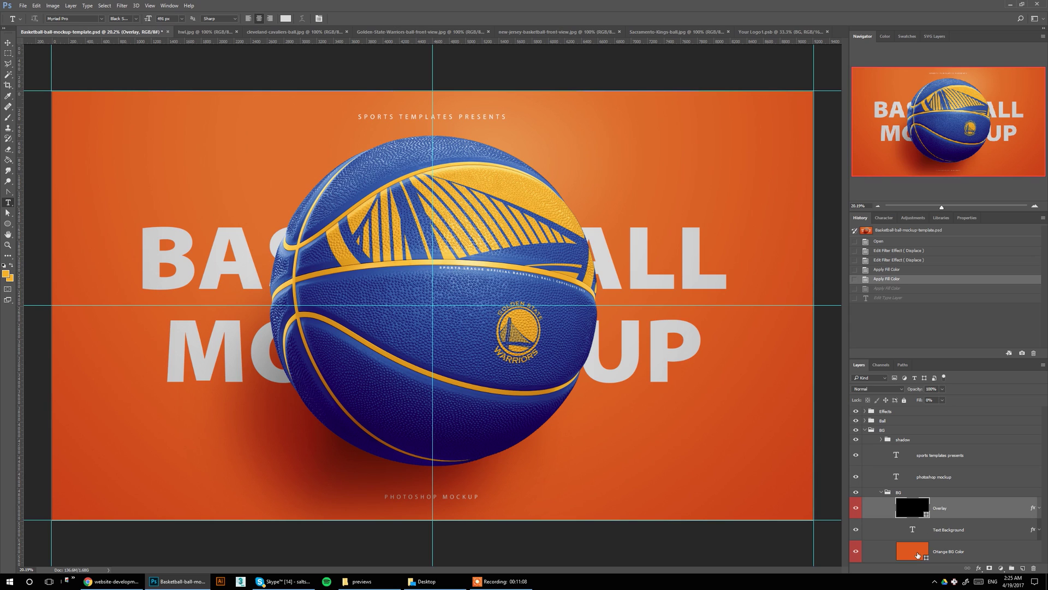
left_click(916, 555)
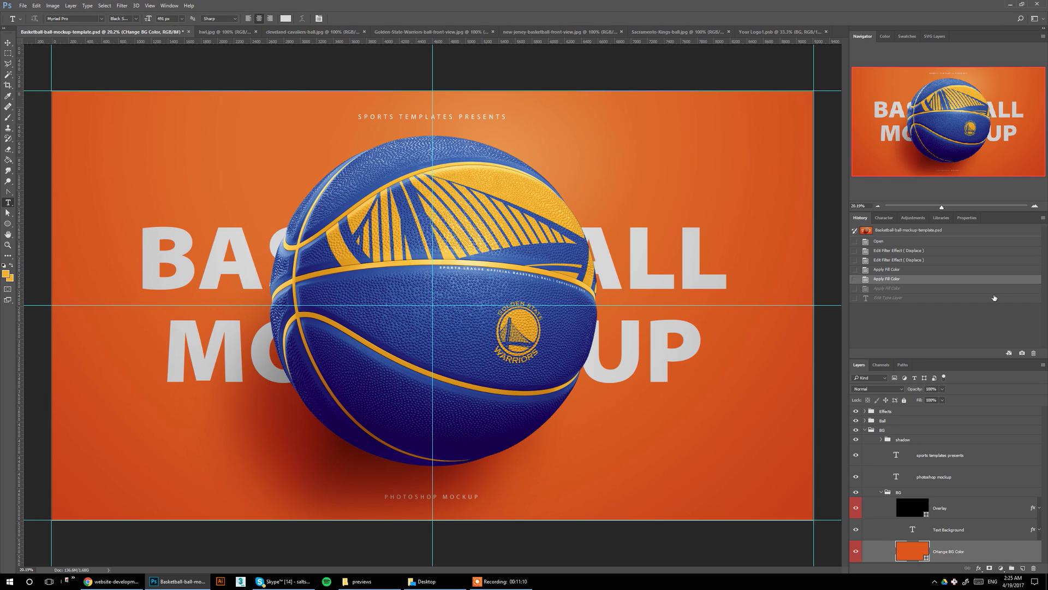
left_click(935, 218)
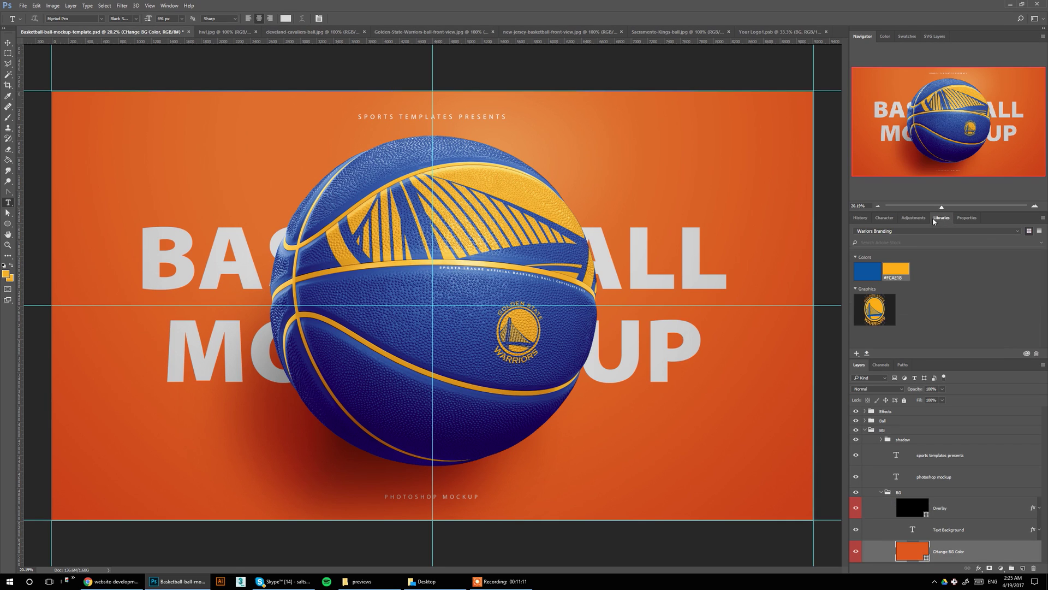
left_click(866, 275)
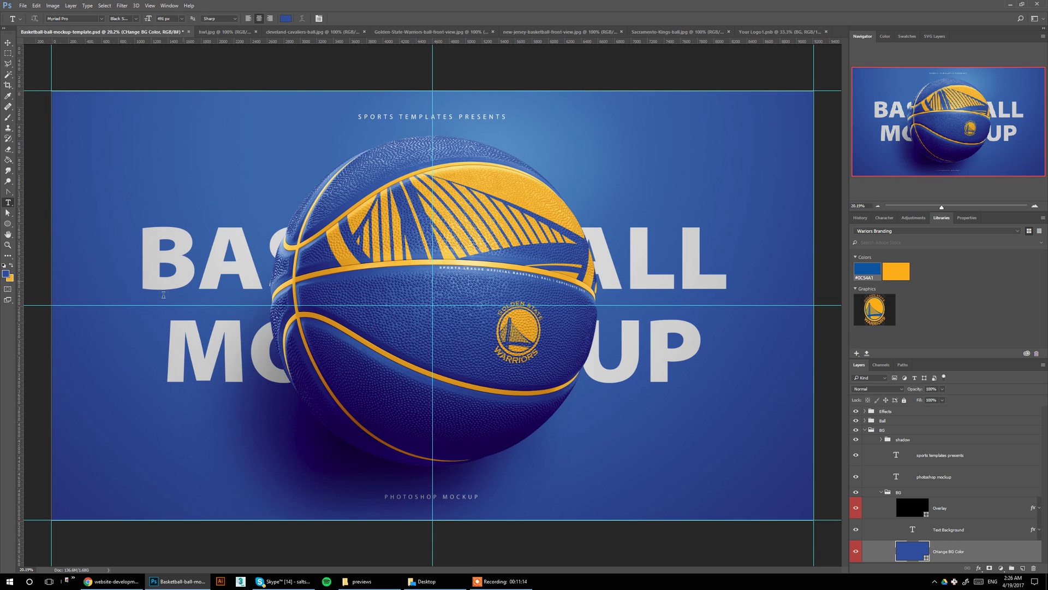
left_click(889, 529)
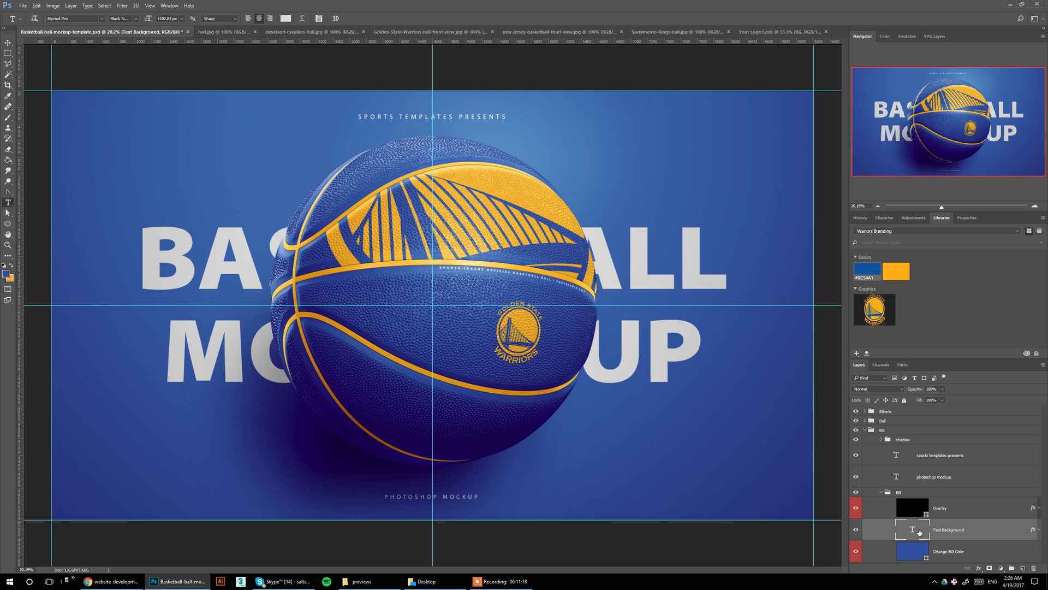
Retype the headline as GOLDEN STATE / WARRIORS, then view the Golden-State-Warriors ball image
double_click(918, 531)
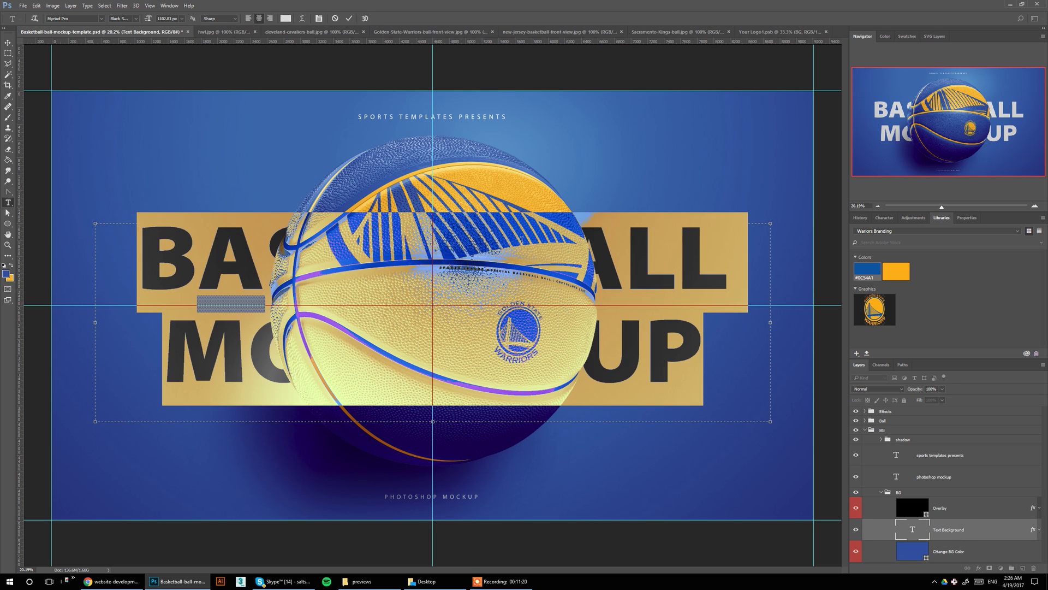
key("shift+Up")
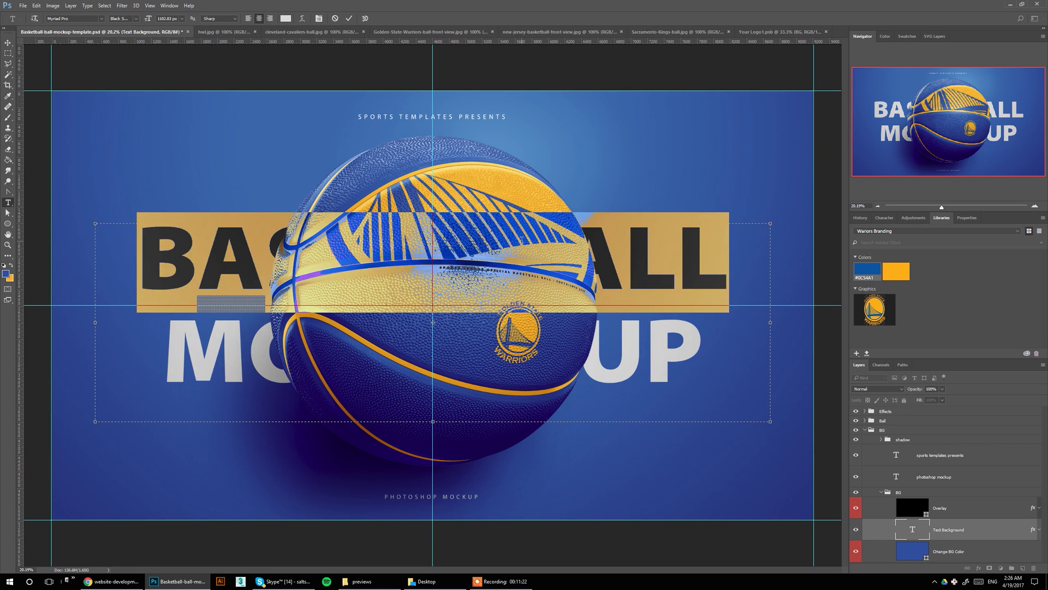
key("Right")
type("GOLDEN ST")
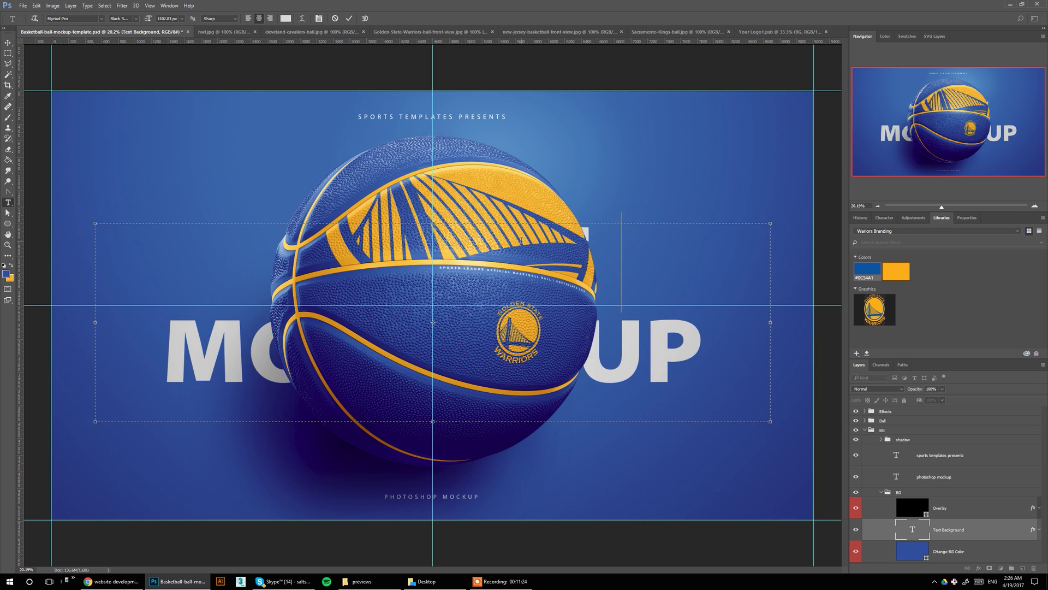
type("ATE")
key("shift+Down")
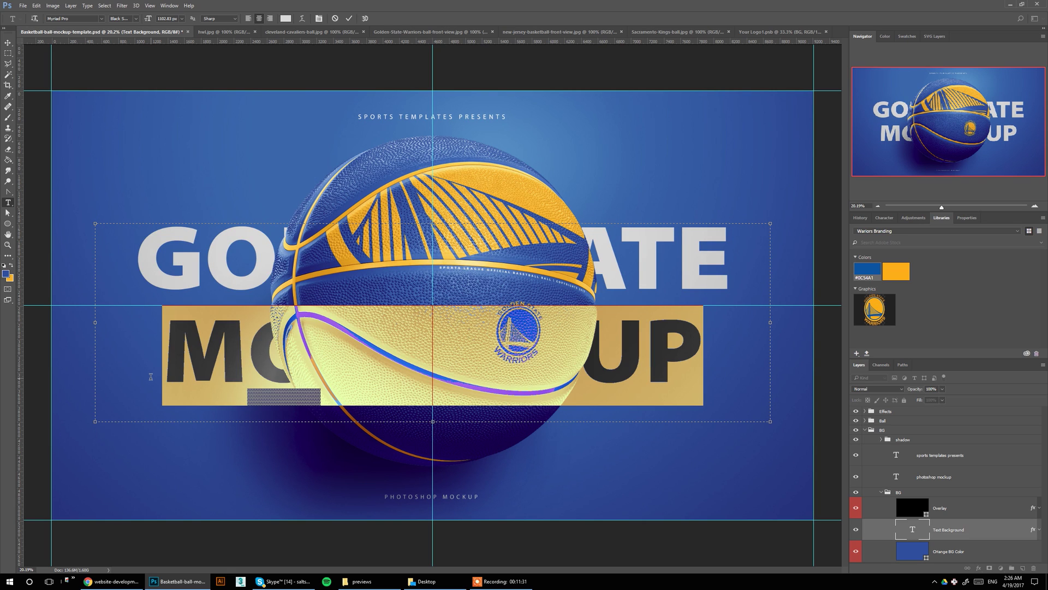
key("BackSpace")
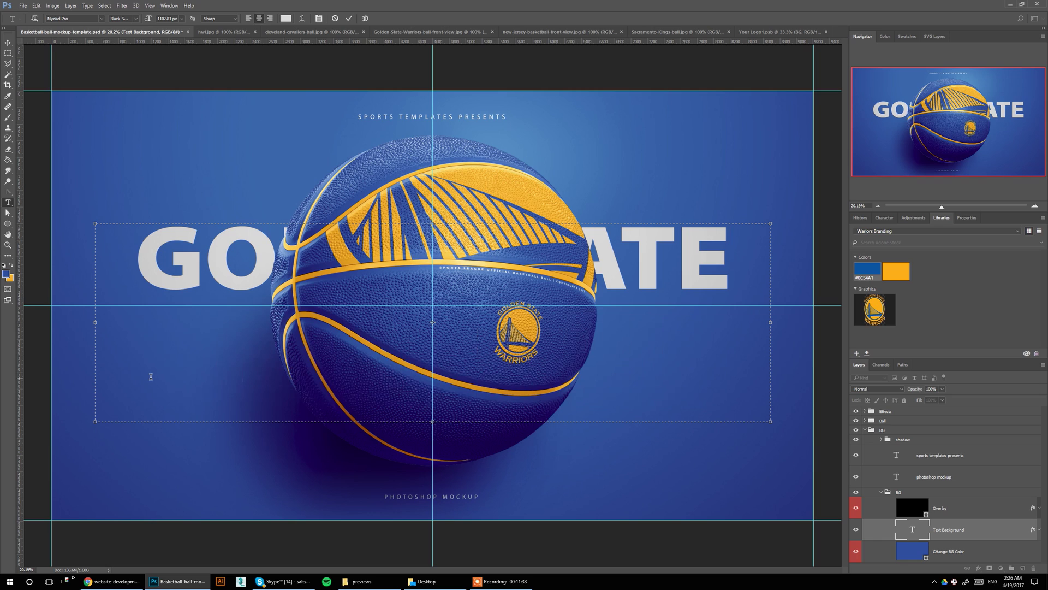
type("WARRIO")
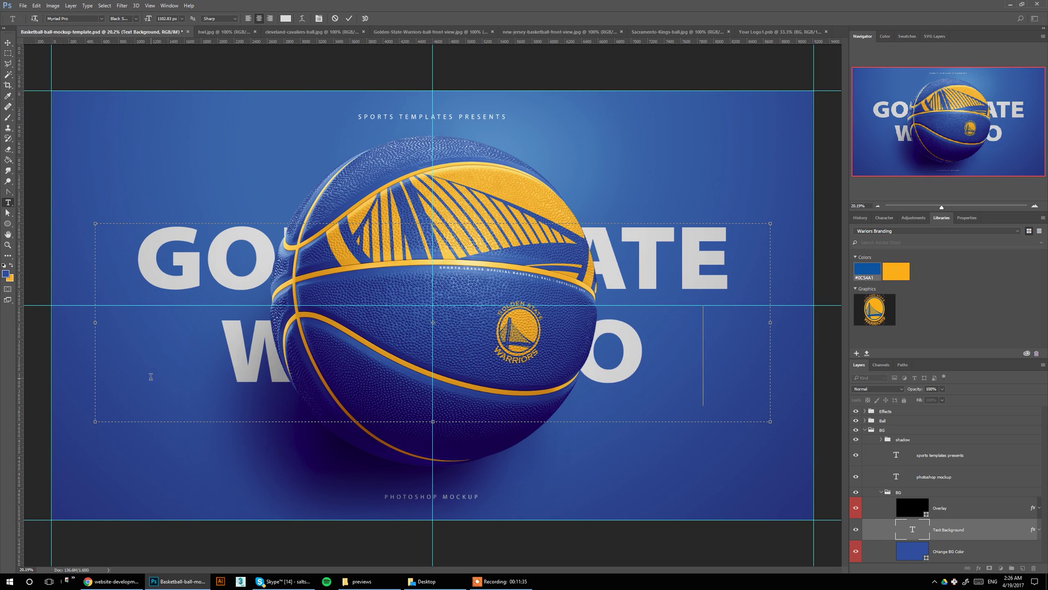
type("RS")
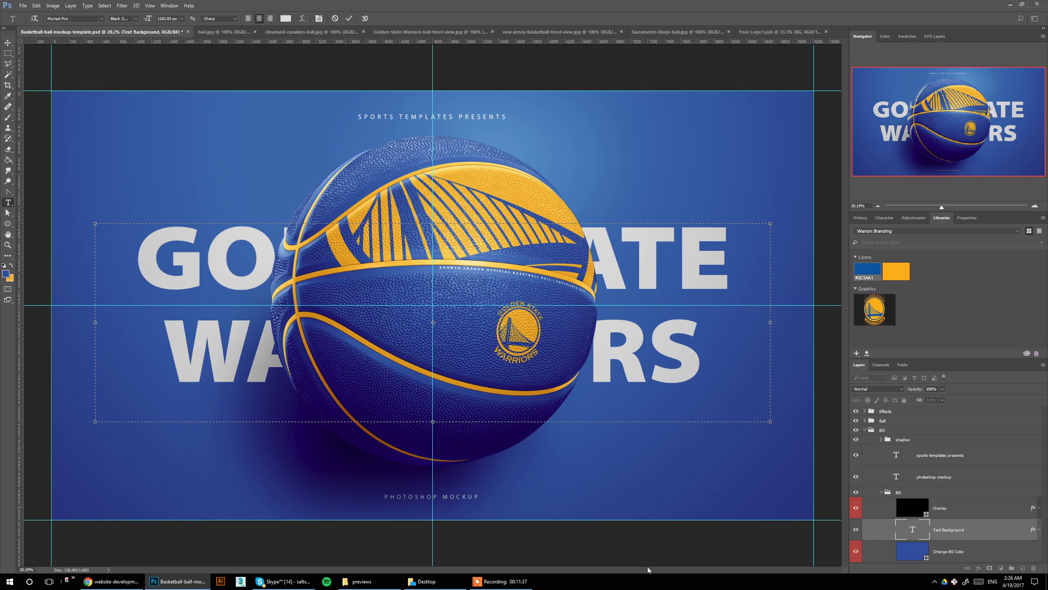
left_click(950, 530)
left_click(435, 33)
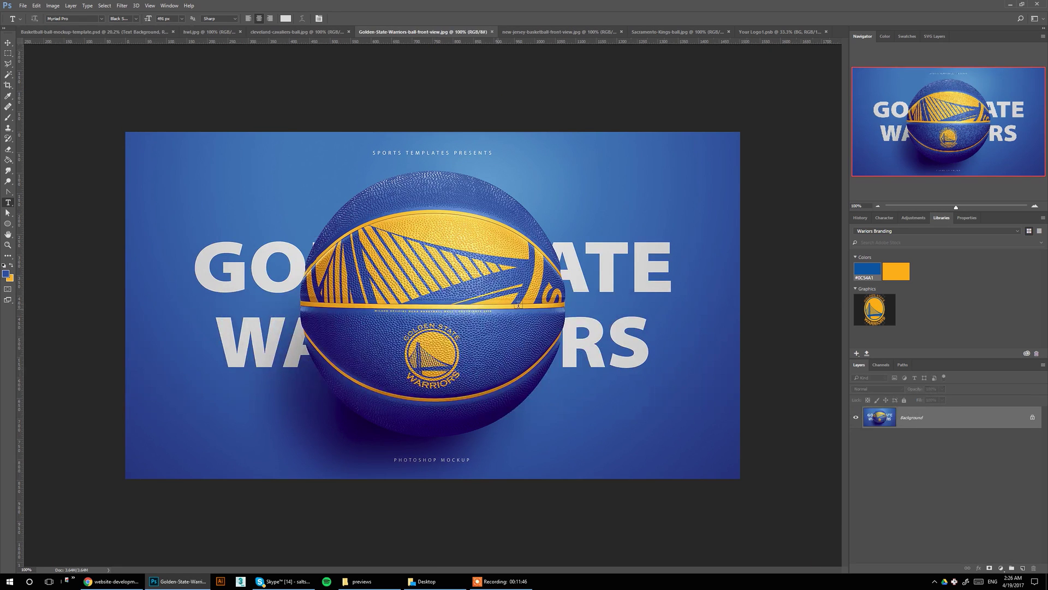
Select the Move tool and view the Cavaliers, New Jersey and Kings balls, then the template
left_click(8, 42)
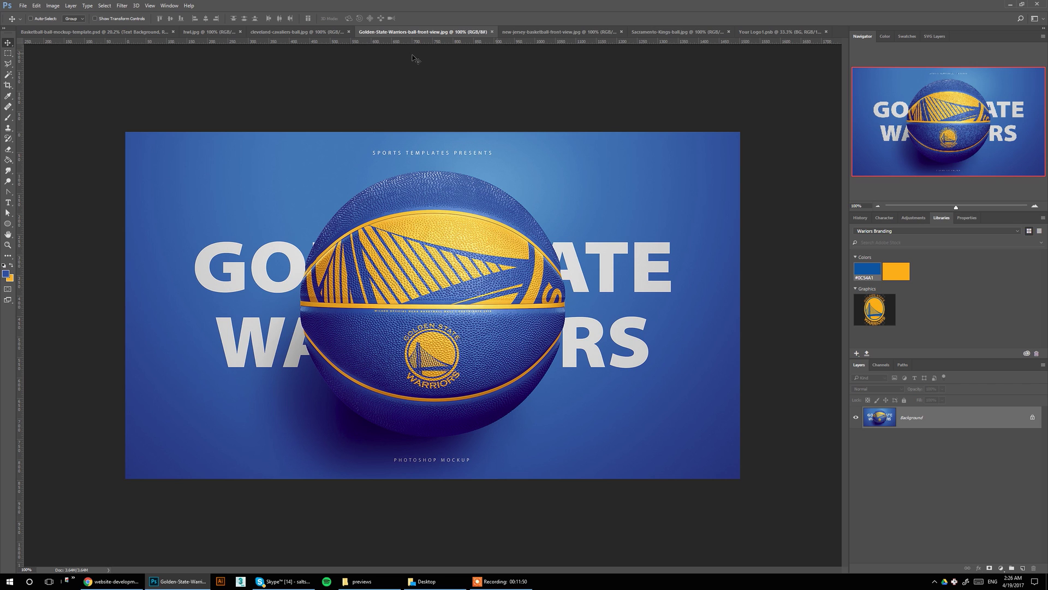
left_click(275, 33)
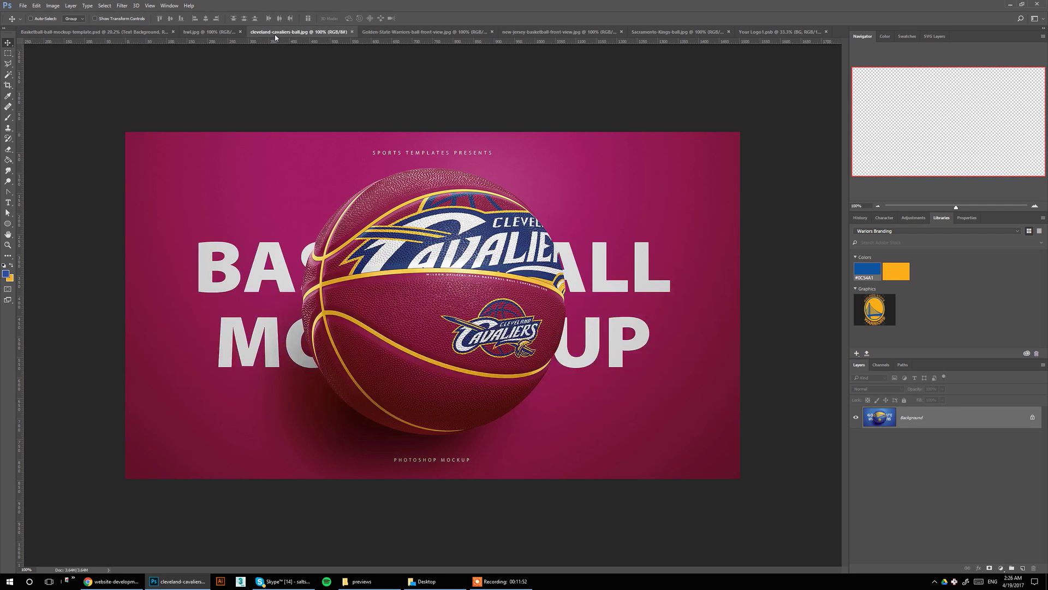
left_click(529, 32)
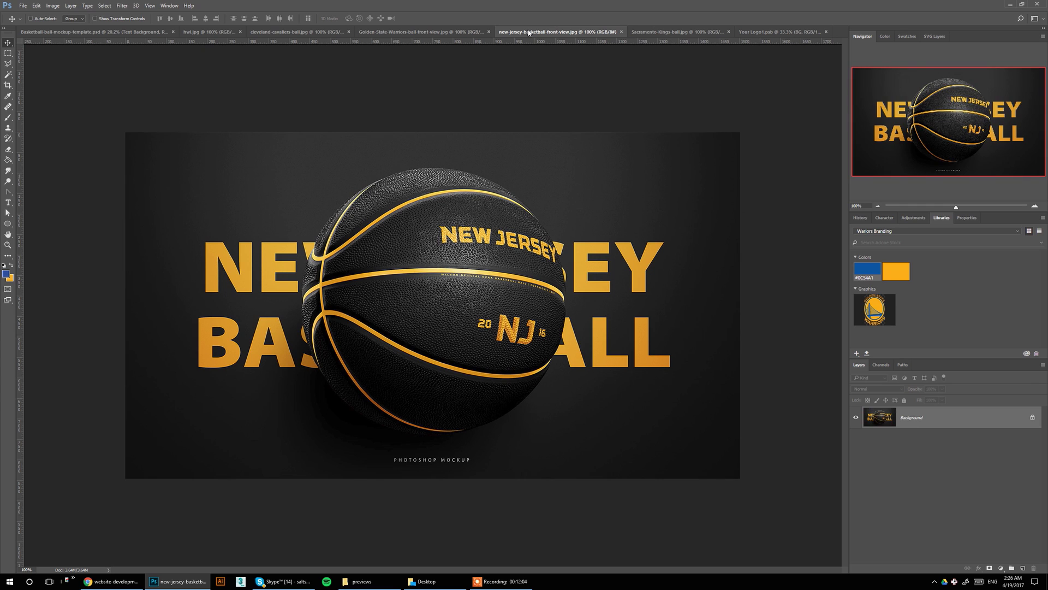
left_click(646, 33)
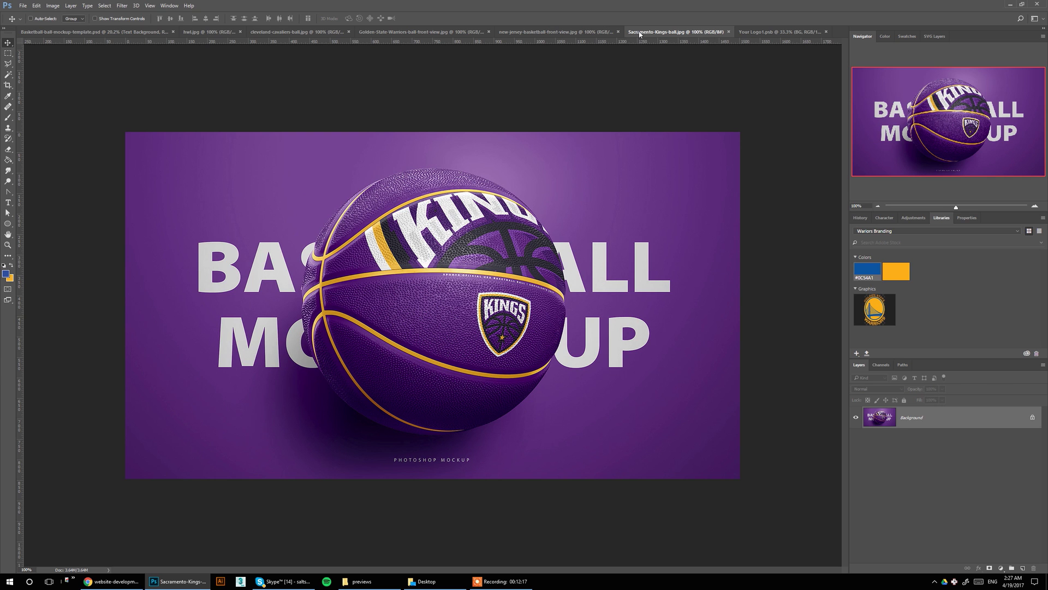
left_click(101, 32)
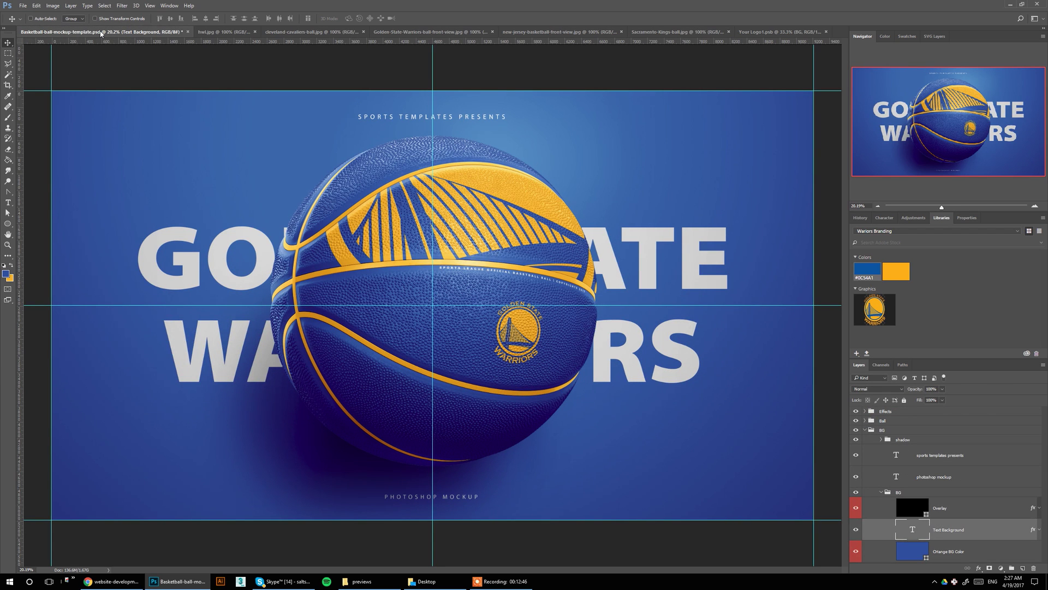